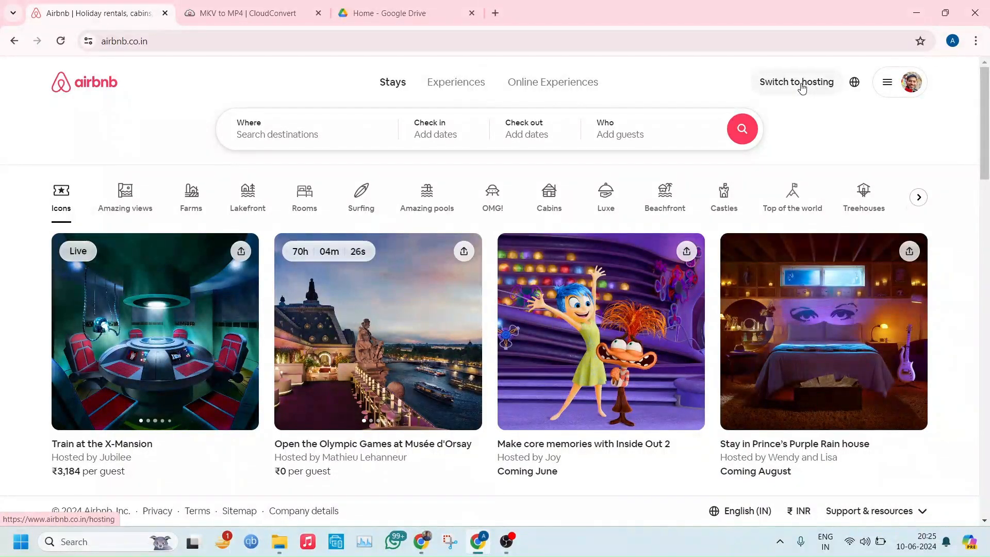
Switch to hosting mode and look over the reservations, help options and resources on the host dashboard
{"action": "left_click", "coordinate": [802, 87]}
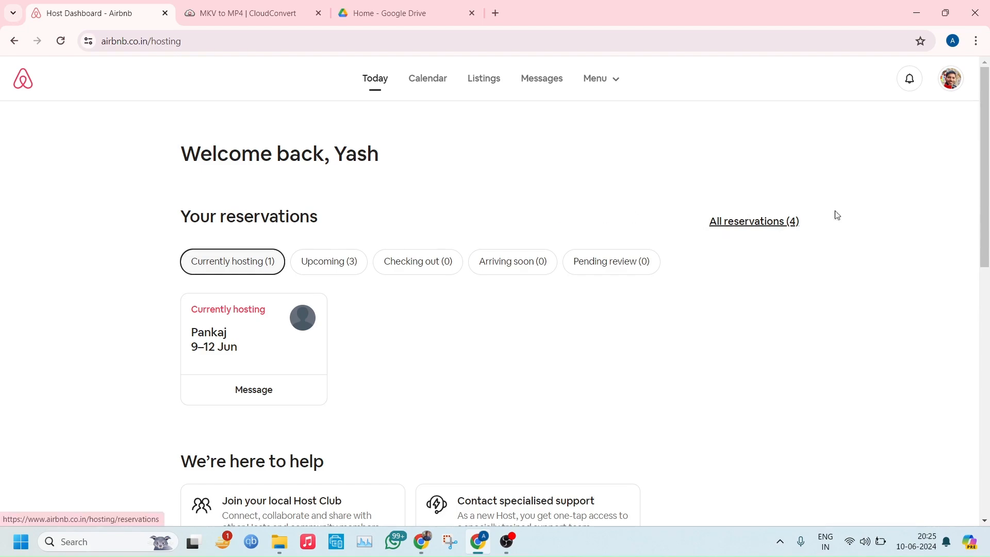
{"action": "scroll", "coordinate": [988, 226], "scroll_direction": "down", "scroll_amount": 1}
{"action": "left_click_drag", "start_coordinate": [987, 225], "coordinate": [987, 266]}
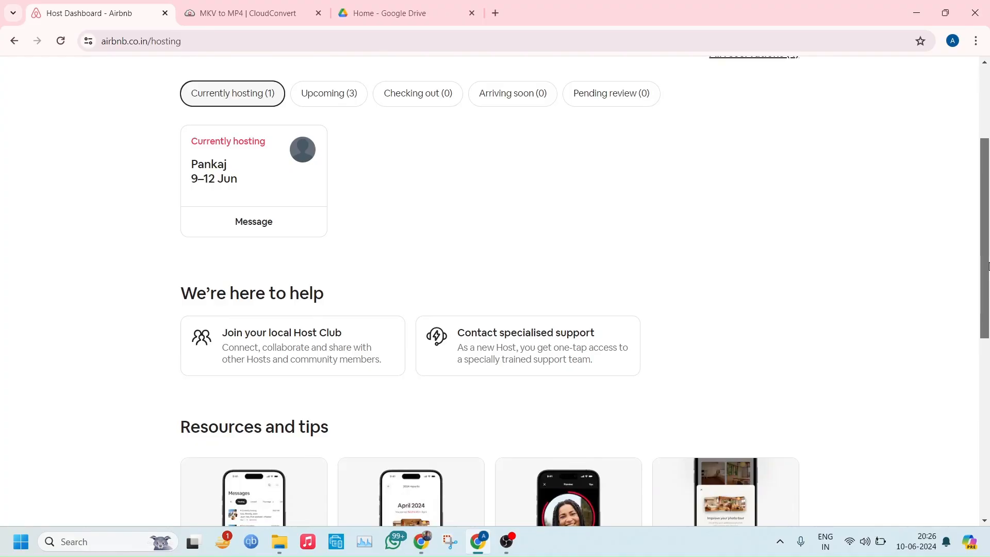
{"action": "left_click_drag", "start_coordinate": [988, 266], "coordinate": [987, 293]}
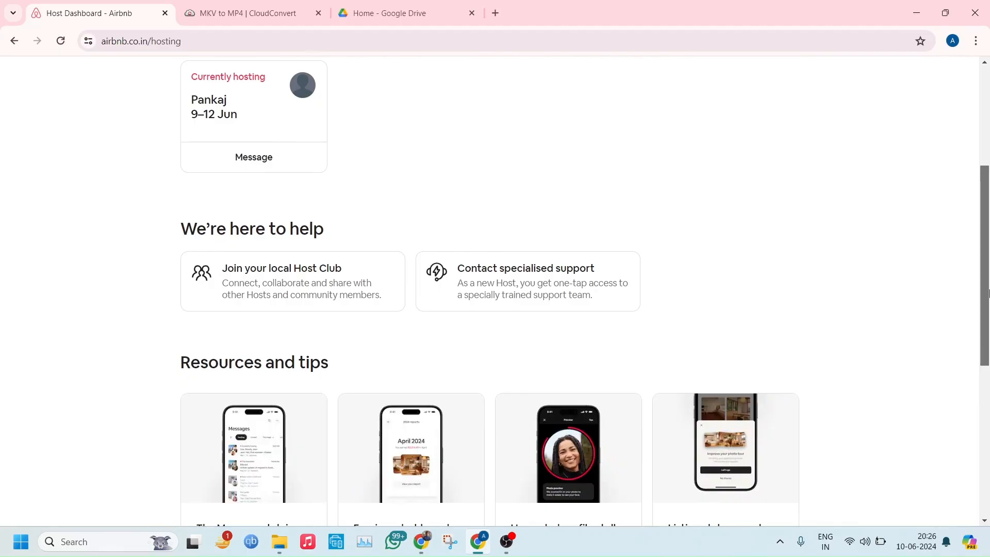
{"action": "scroll", "coordinate": [988, 293], "scroll_direction": "up", "scroll_amount": 5}
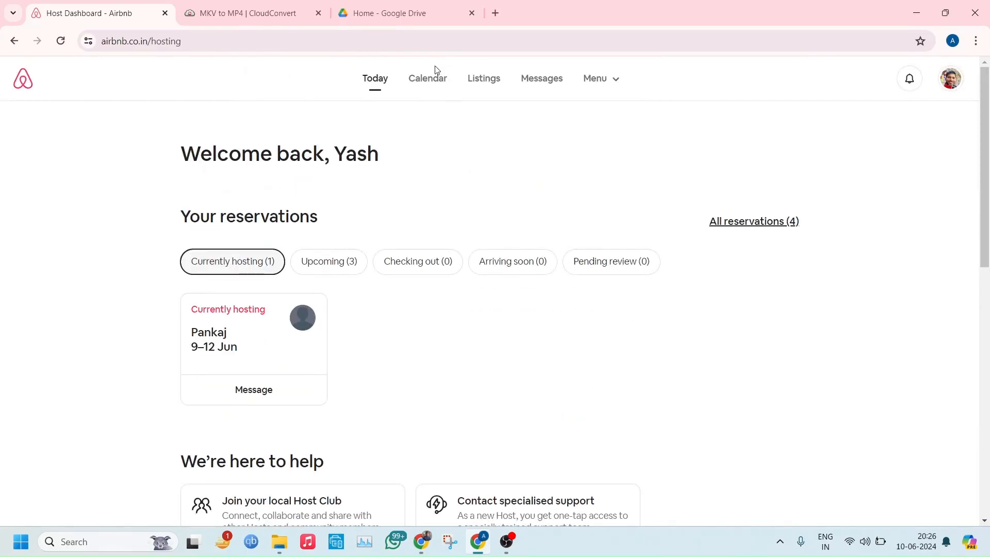
Look through the hosting calendar, the existing listings and the guest messages
{"action": "left_click", "coordinate": [435, 80]}
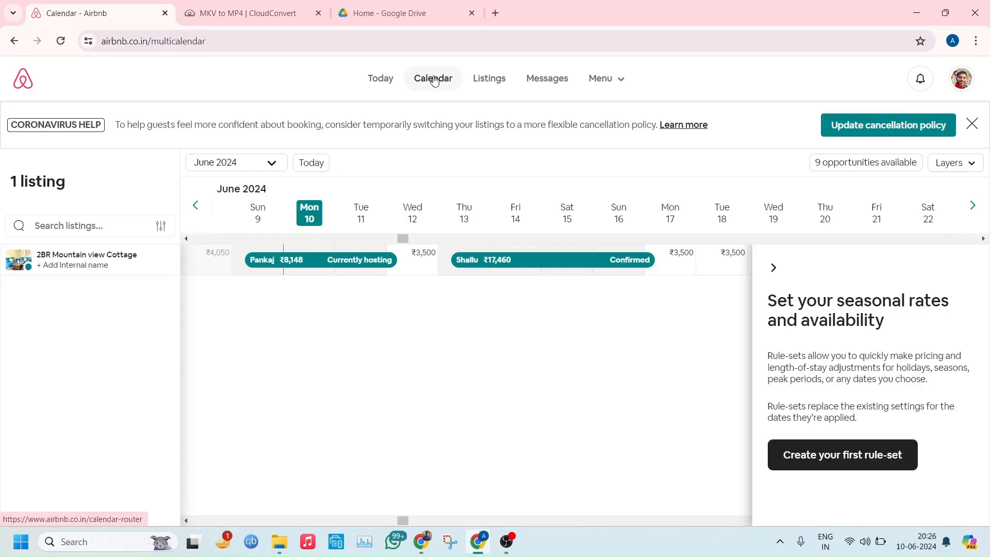
{"action": "left_click", "coordinate": [478, 81]}
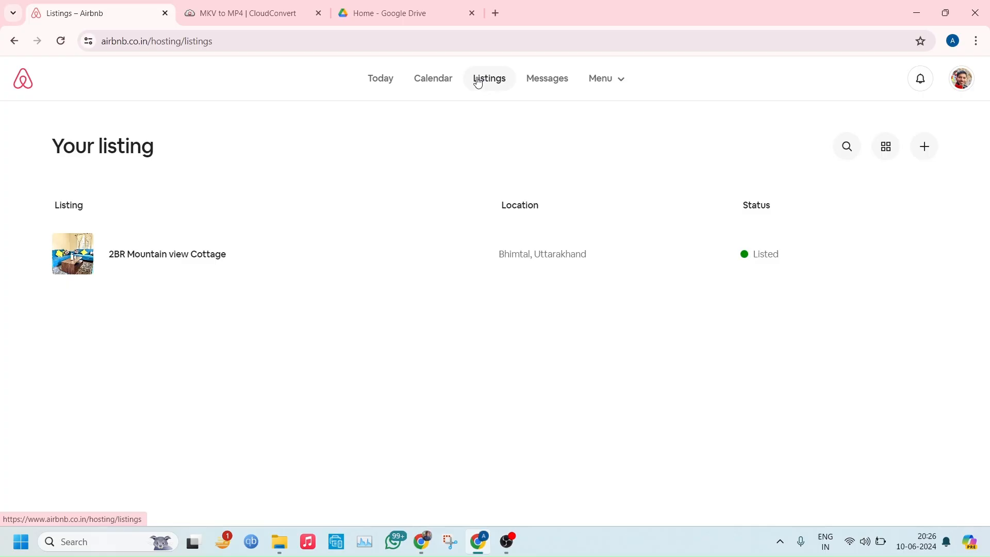
{"action": "left_click", "coordinate": [538, 77]}
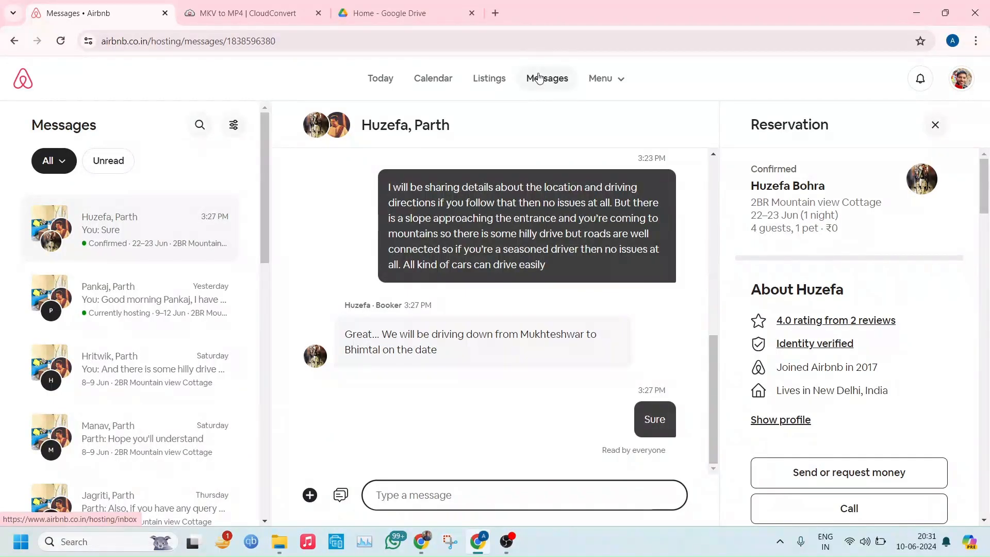
Review the hosting account's reservations, earnings, insights and activity log
{"action": "left_click", "coordinate": [609, 84]}
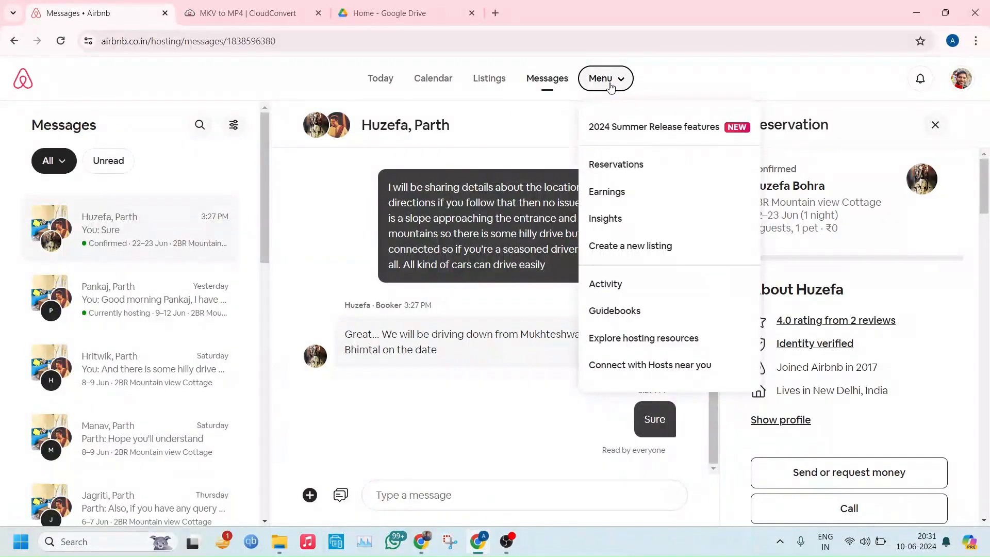
{"action": "left_click", "coordinate": [631, 171]}
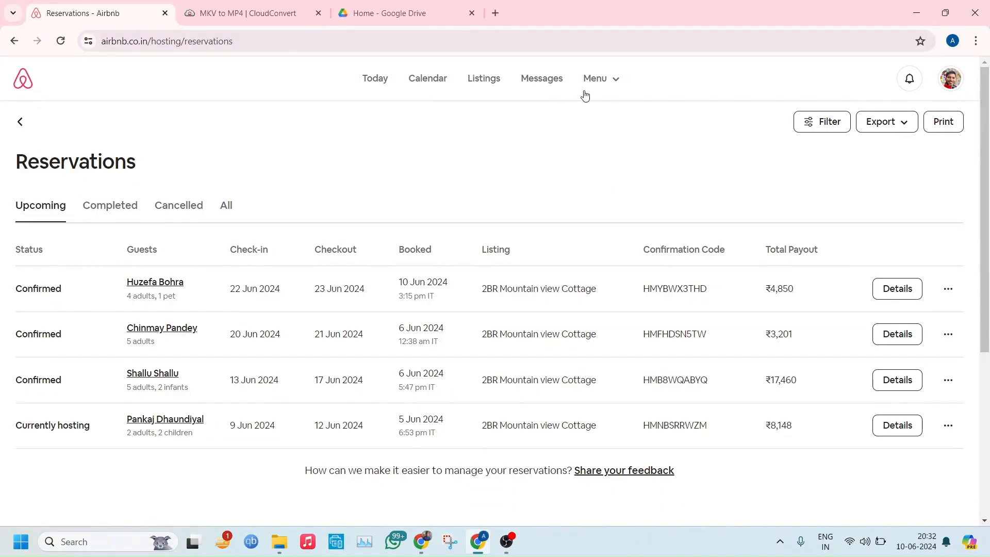
{"action": "left_click", "coordinate": [594, 86]}
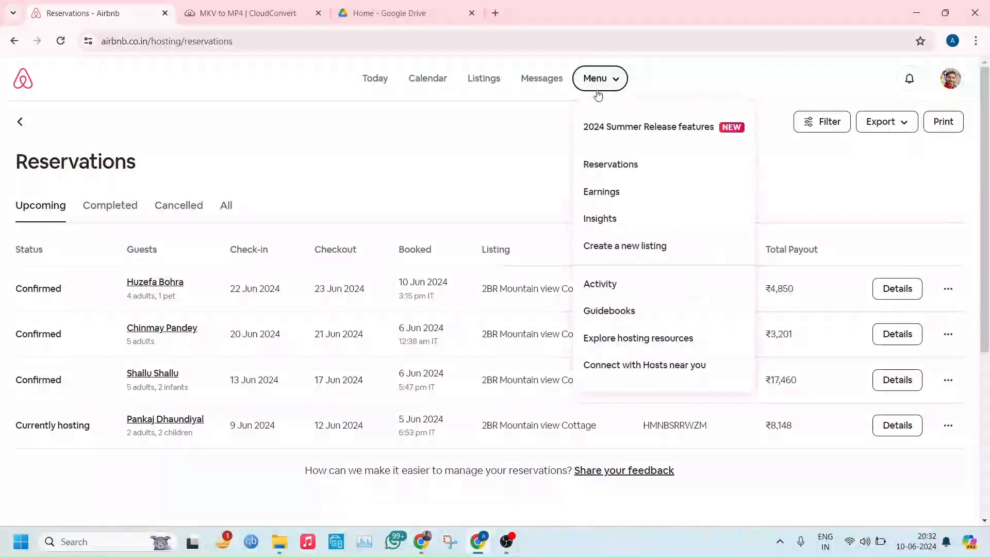
{"action": "left_click", "coordinate": [605, 192]}
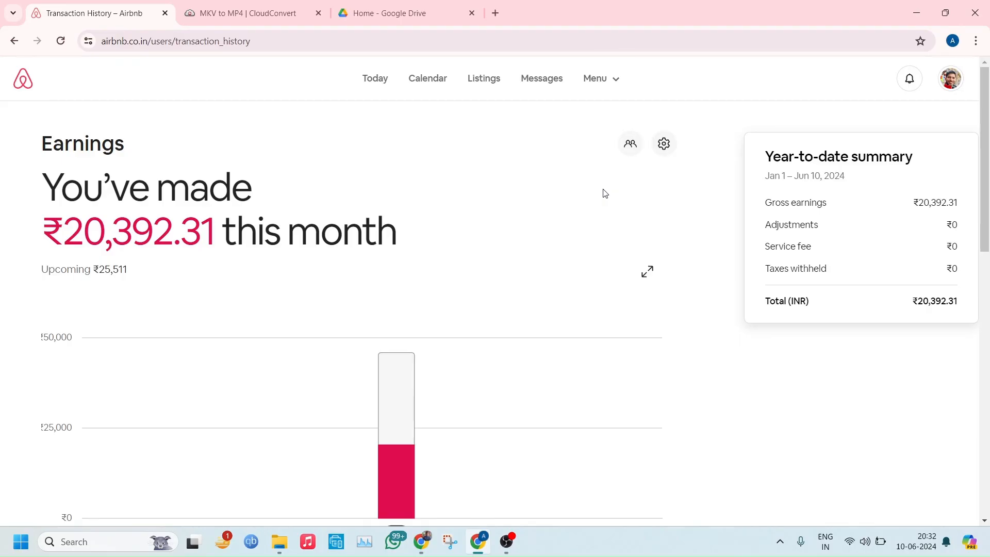
{"action": "left_click", "coordinate": [606, 88]}
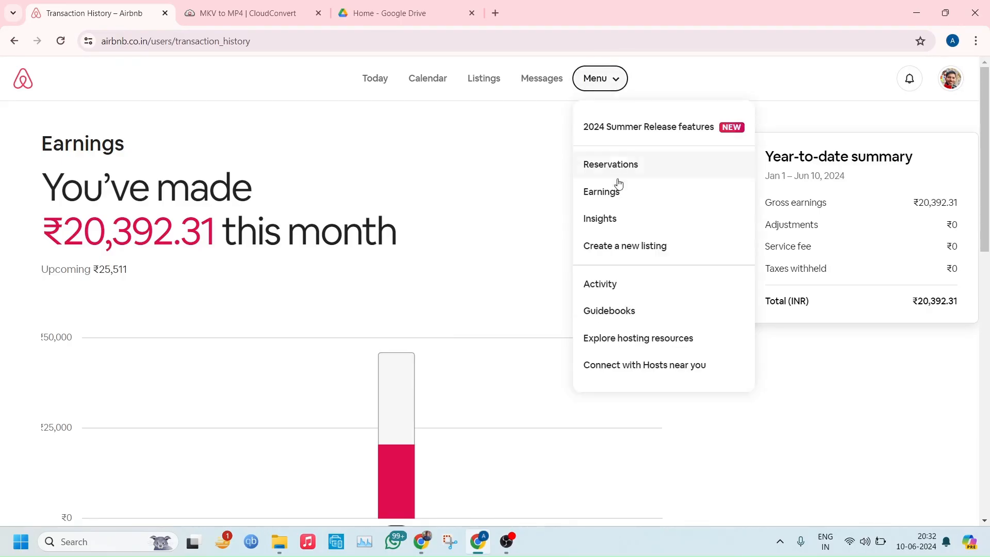
{"action": "left_click", "coordinate": [610, 219]}
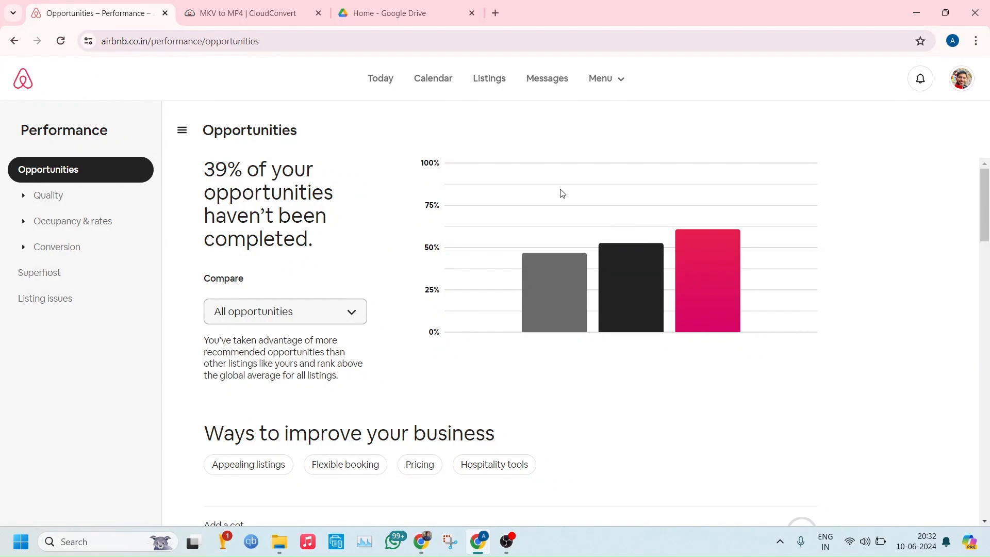
{"action": "left_click", "coordinate": [605, 79]}
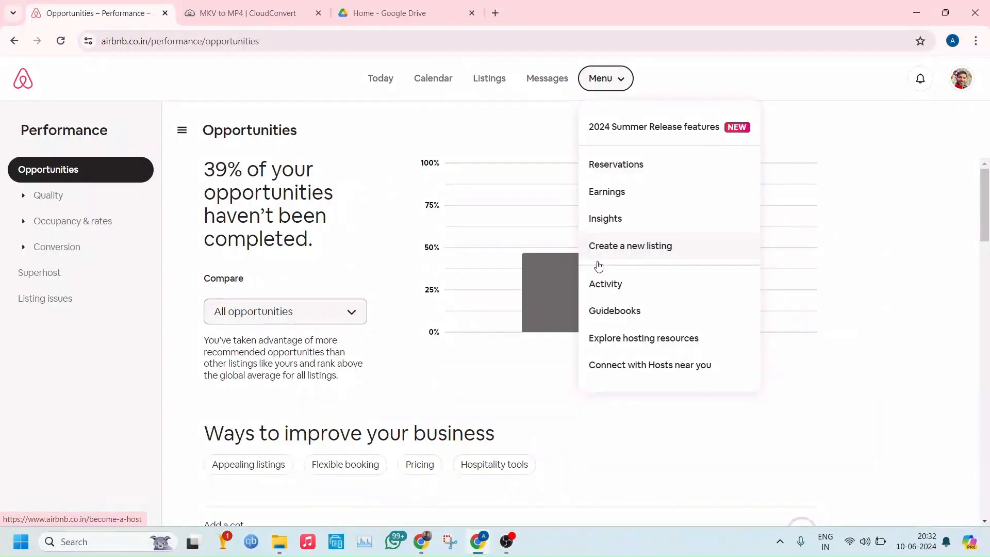
{"action": "left_click", "coordinate": [613, 292]}
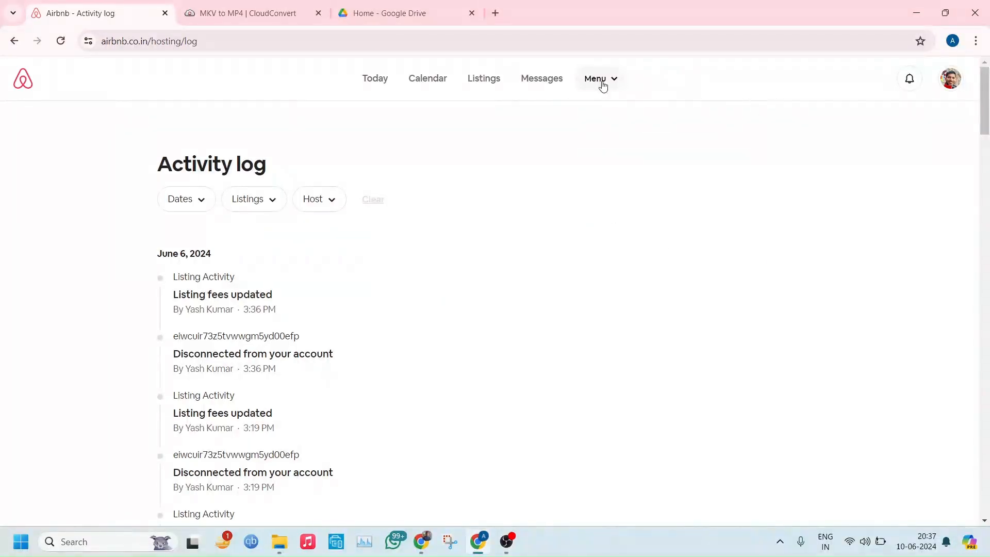
Start creating a new listing from scratch and proceed to the first stage about the place
{"action": "left_click", "coordinate": [602, 83]}
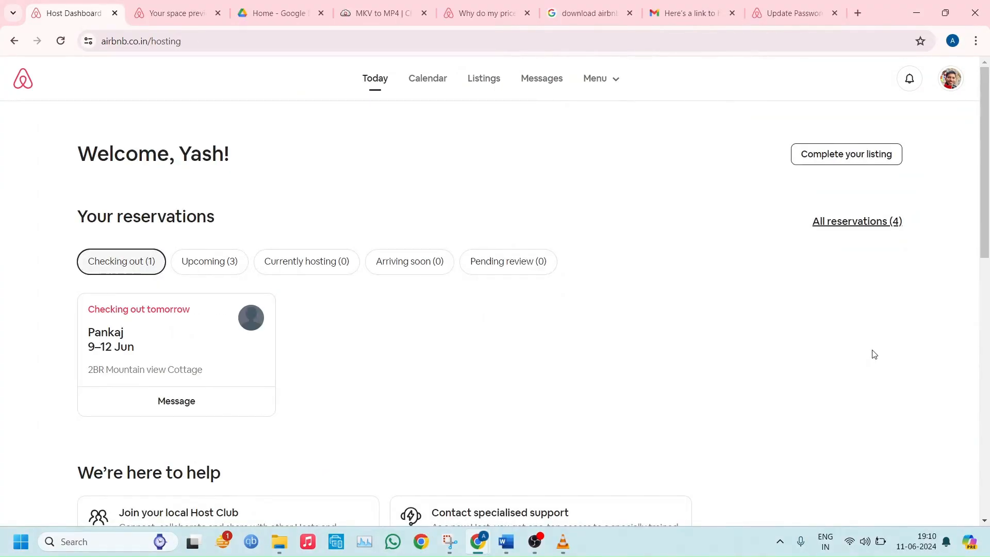
{"action": "left_click", "coordinate": [618, 83]}
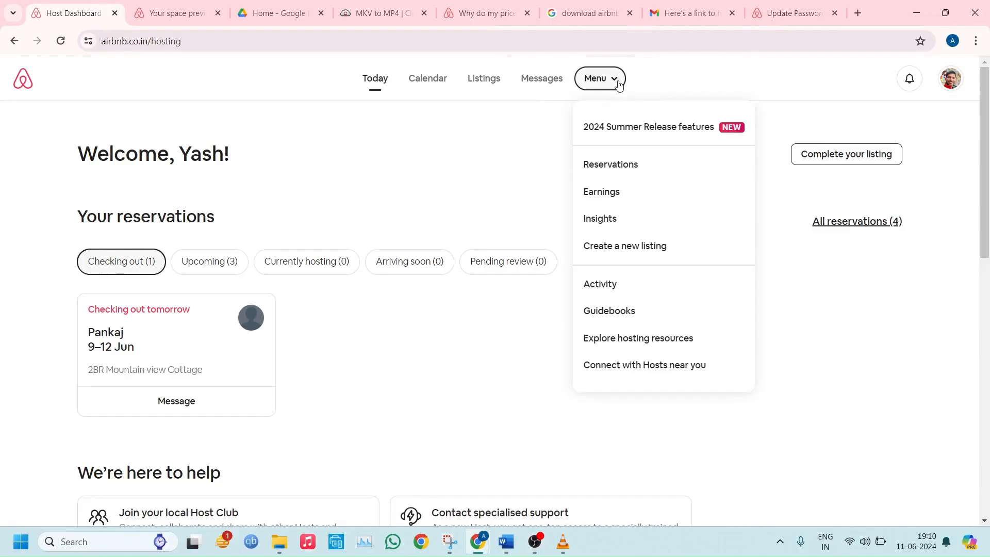
{"action": "left_click", "coordinate": [647, 253]}
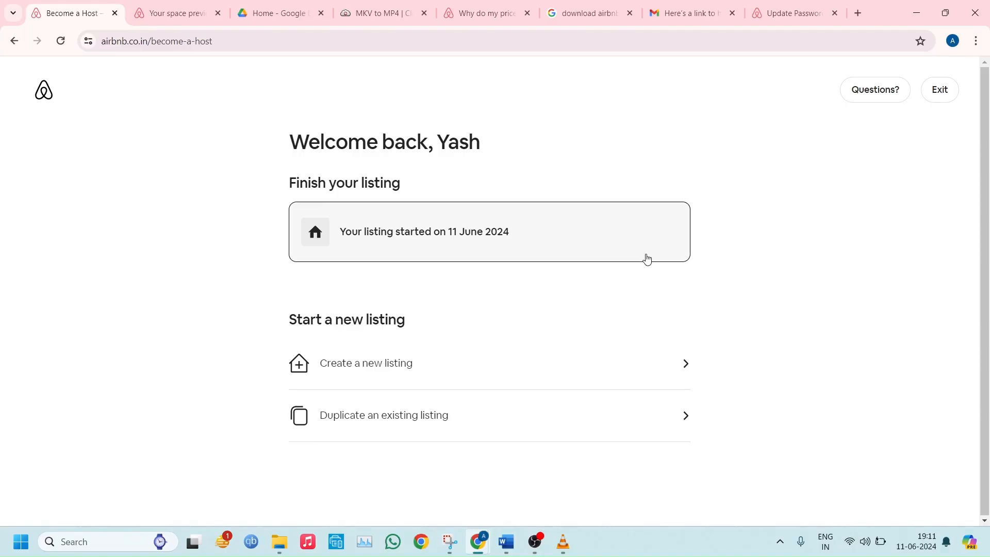
{"action": "left_click", "coordinate": [411, 372]}
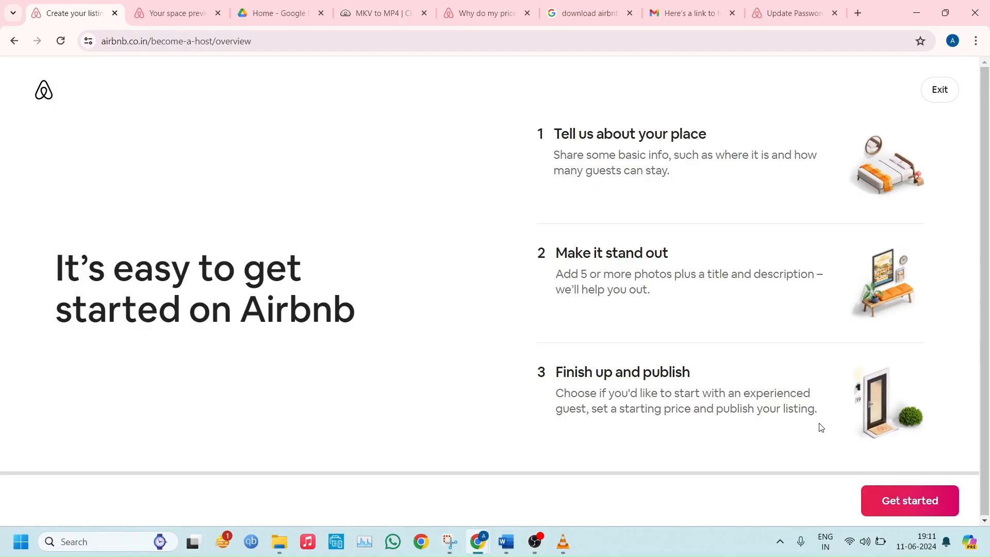
{"action": "left_click", "coordinate": [880, 505]}
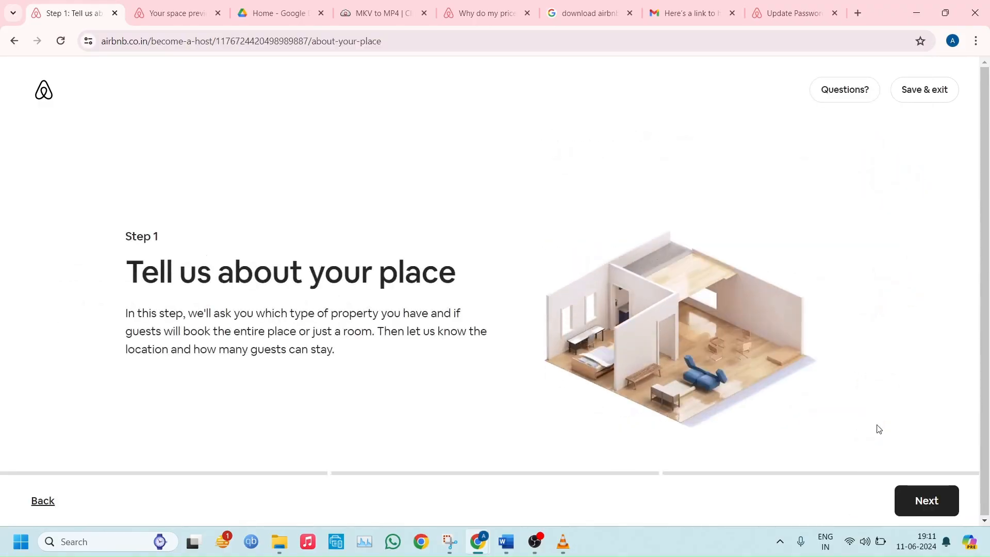
Describe the property as a House that guests book as an entire place
{"action": "left_click", "coordinate": [924, 499]}
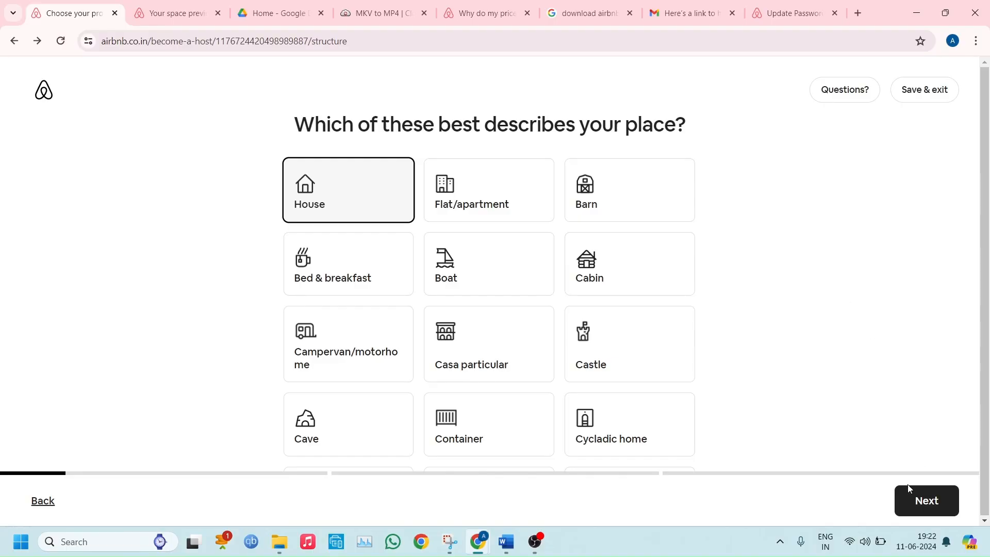
{"action": "left_click", "coordinate": [914, 499]}
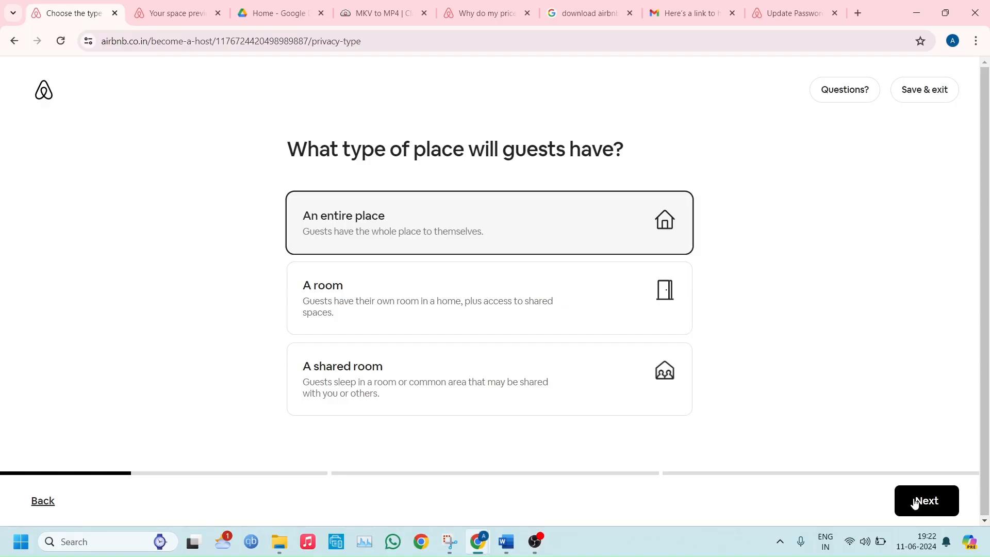
{"action": "left_click", "coordinate": [915, 502]}
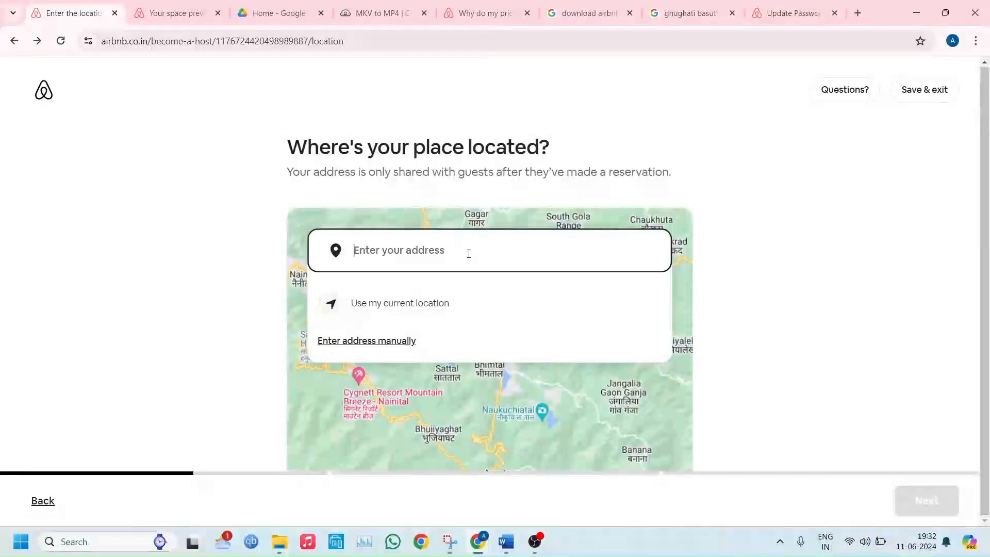
Choose the homestay's suggested address, fill in the house name and street address fields, and confirm the address
{"action": "type", "text": "Ghughuti Basuti Homestay"}
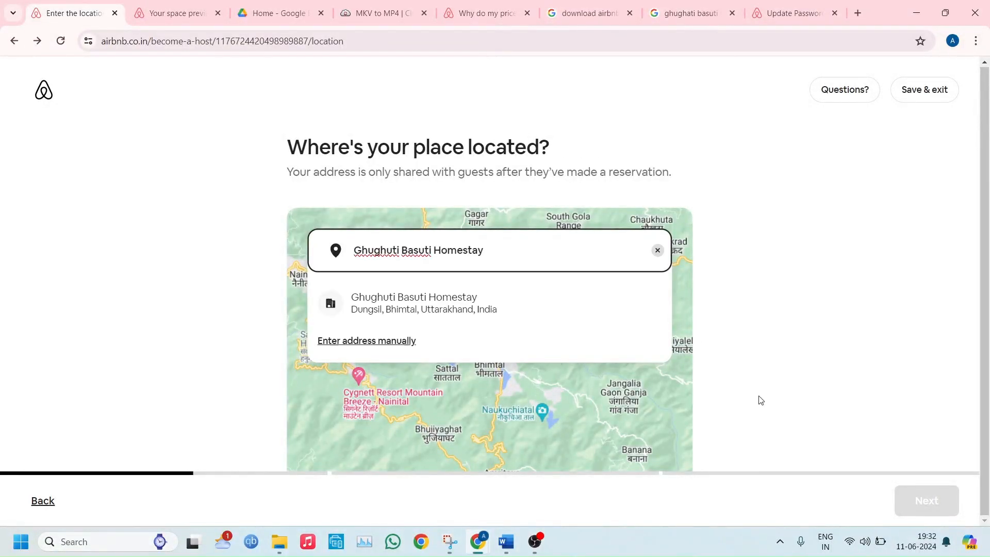
{"action": "left_click", "coordinate": [520, 299]}
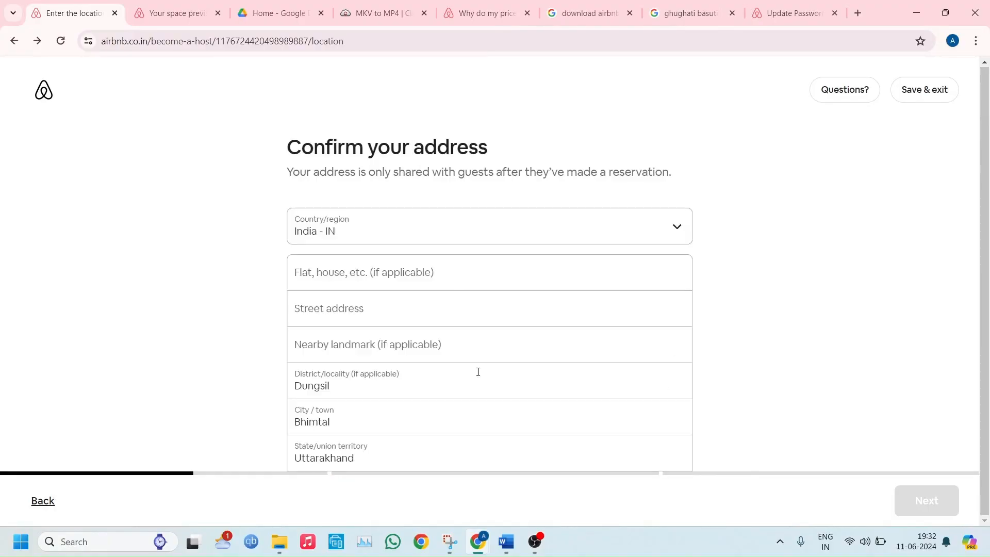
{"action": "left_click", "coordinate": [450, 284]}
{"action": "type", "text": "Ghughuti Basuti Homestay"}
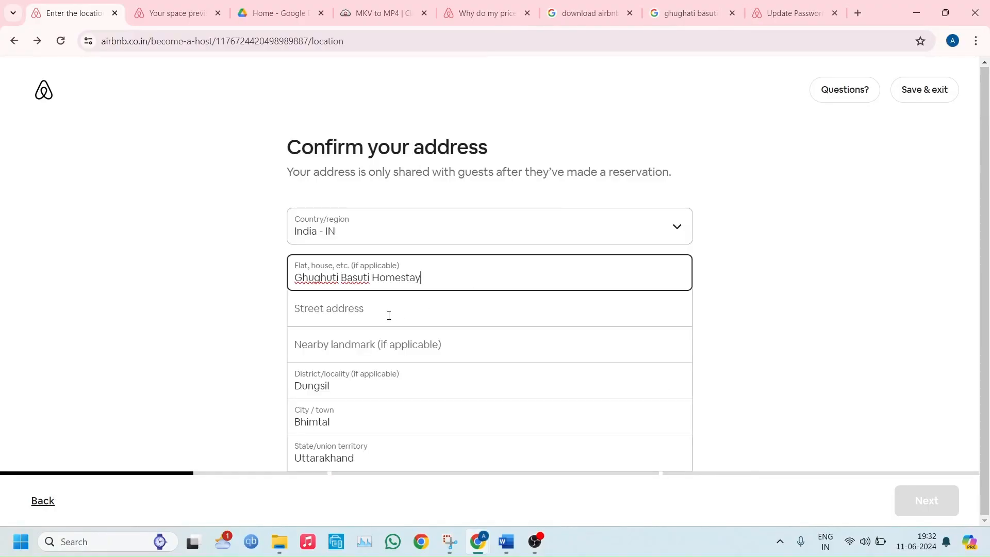
{"action": "left_click", "coordinate": [386, 316]}
{"action": "type", "text": "dun"}
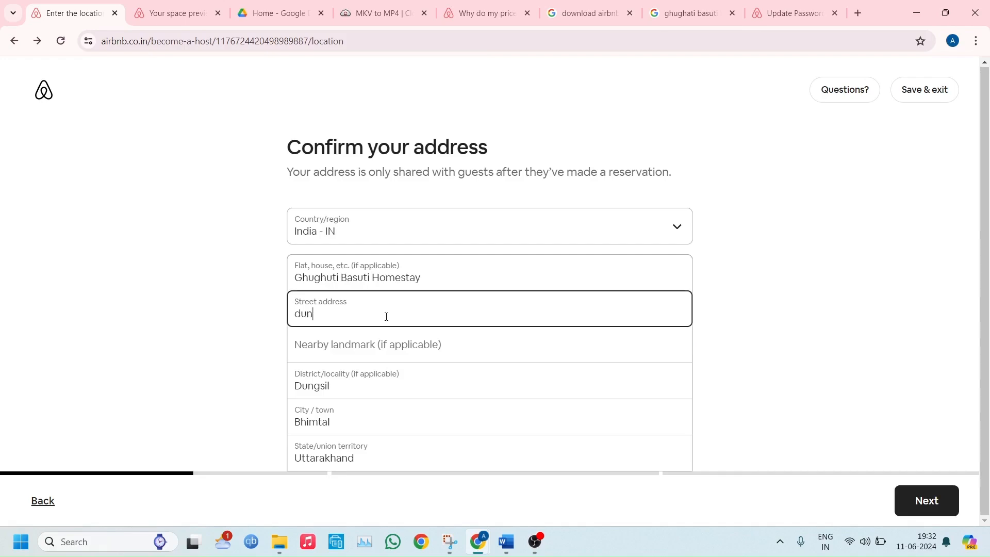
{"action": "type", "text": "gsil"}
{"action": "left_click", "coordinate": [943, 503]}
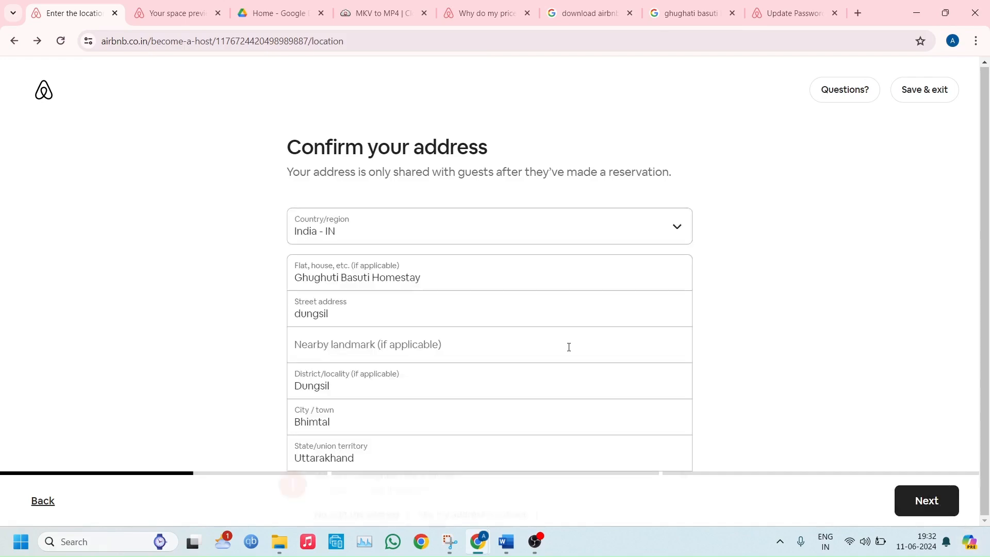
{"action": "left_click", "coordinate": [469, 439]}
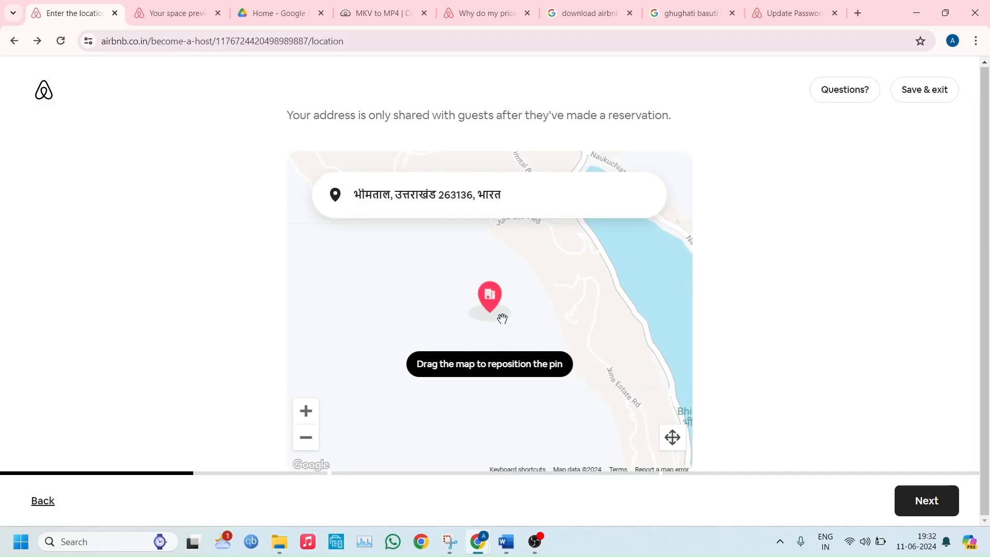
Reposition the location pin on the map and accept the place's location
{"action": "left_click", "coordinate": [306, 411]}
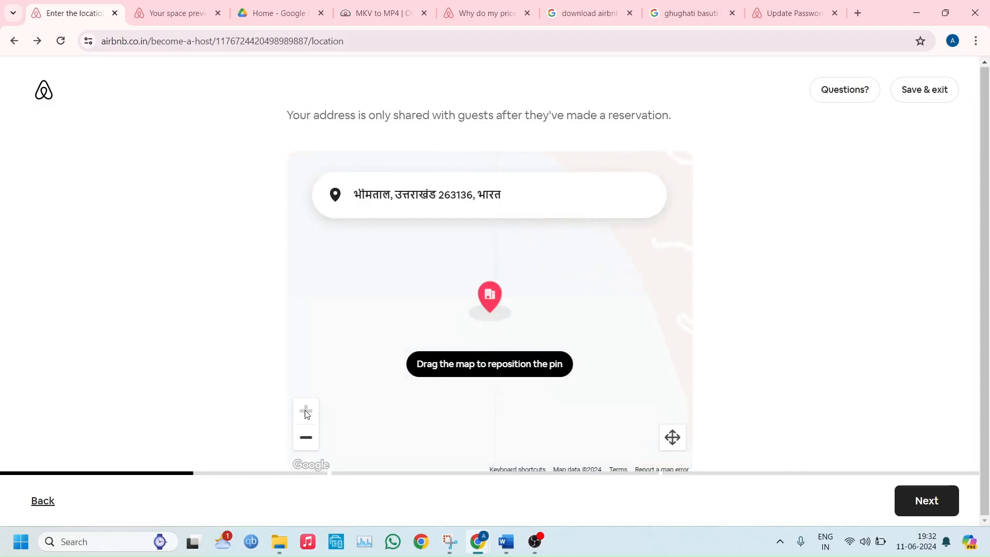
{"action": "left_click_drag", "start_coordinate": [469, 314], "coordinate": [466, 385]}
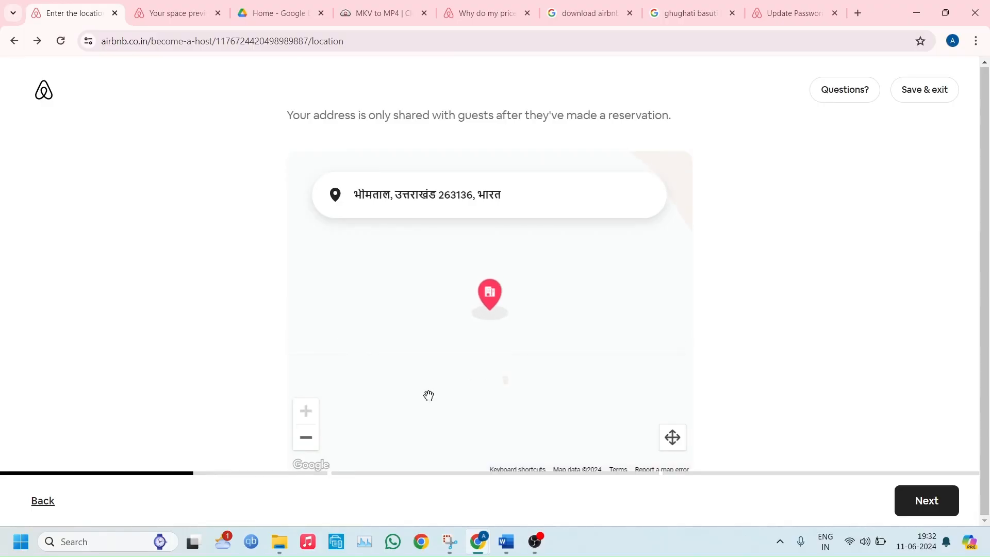
{"action": "left_click", "coordinate": [913, 499]}
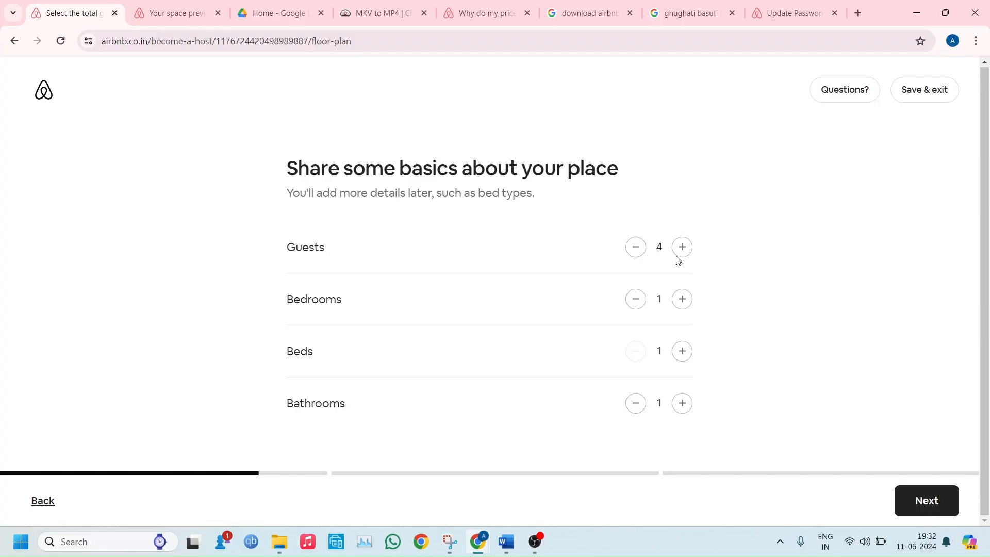
Increase the numbers of bedrooms, beds and bathrooms for the place and finish the basics stage
{"action": "left_click", "coordinate": [682, 301]}
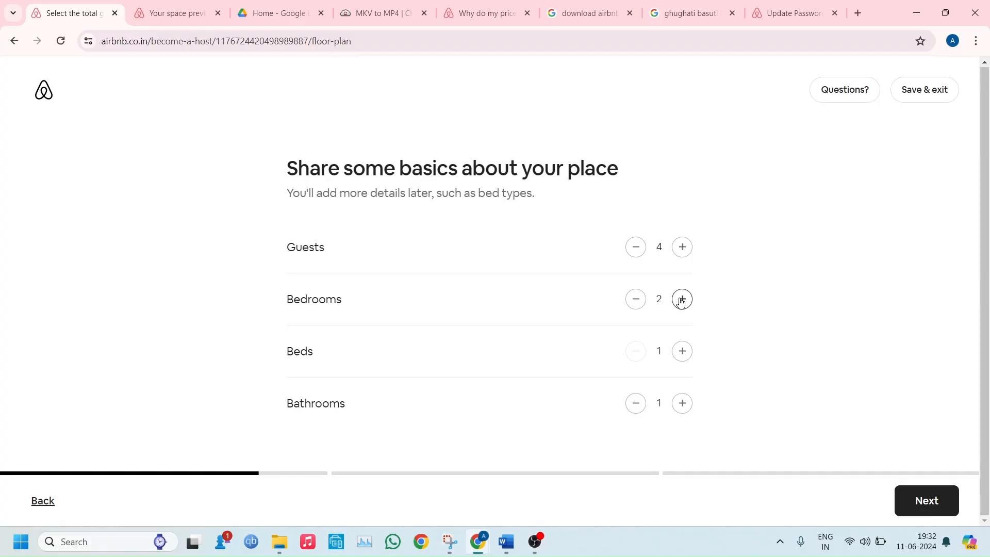
{"action": "left_click", "coordinate": [682, 352]}
{"action": "left_click", "coordinate": [677, 406]}
{"action": "left_click", "coordinate": [677, 406]}
{"action": "left_click", "coordinate": [911, 501]}
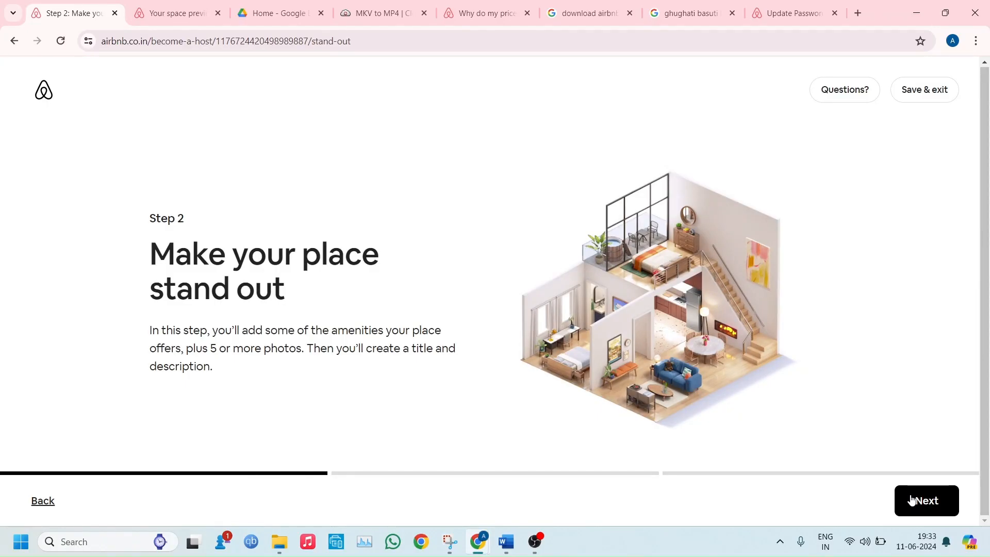
Add Wifi, TV, Kitchen, Free parking on premises, Air conditioning and Dedicated workspace as the place's amenities and continue
{"action": "left_click", "coordinate": [911, 500]}
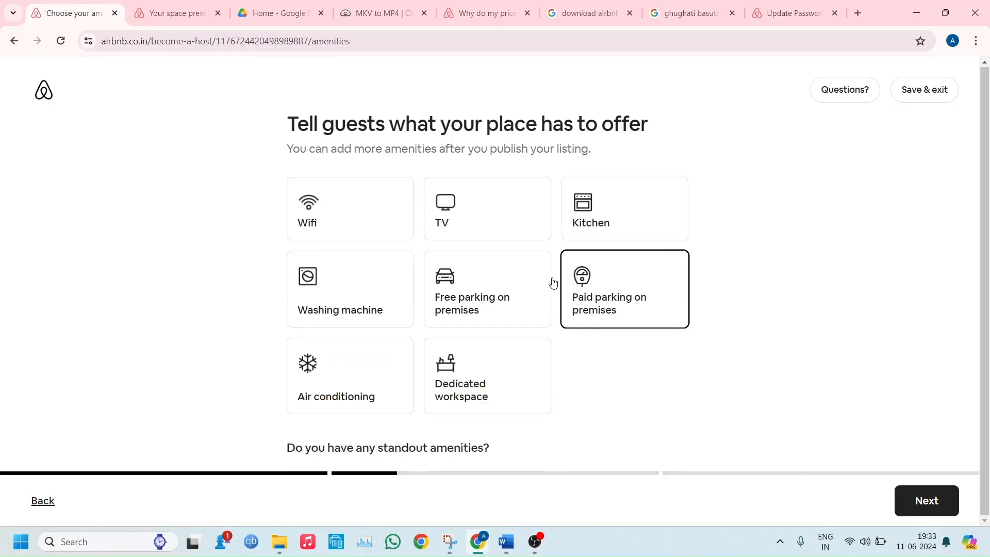
{"action": "left_click", "coordinate": [520, 231]}
{"action": "left_click", "coordinate": [405, 217]}
{"action": "left_click", "coordinate": [607, 216]}
{"action": "left_click", "coordinate": [461, 324]}
{"action": "left_click", "coordinate": [361, 361]}
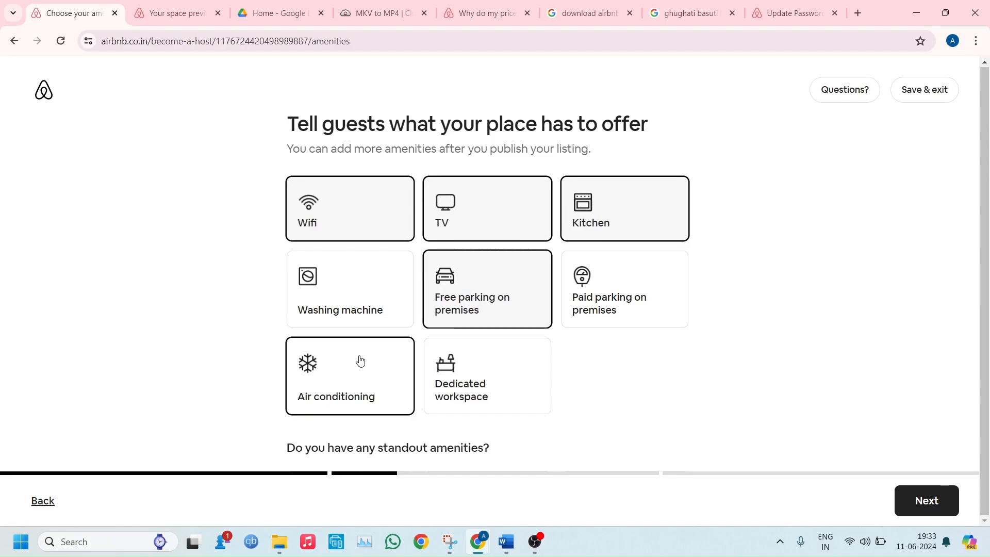
{"action": "left_click", "coordinate": [454, 387]}
{"action": "left_click", "coordinate": [909, 505]}
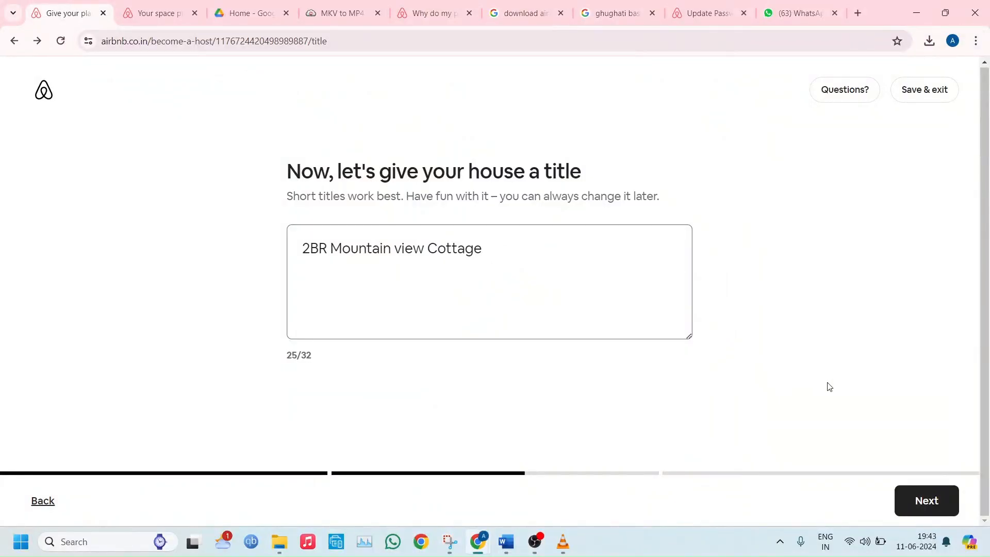
Accept the title "2BR Mountain view Cottage" and choose Spacious and Central as the house's highlights
{"action": "left_click", "coordinate": [911, 509]}
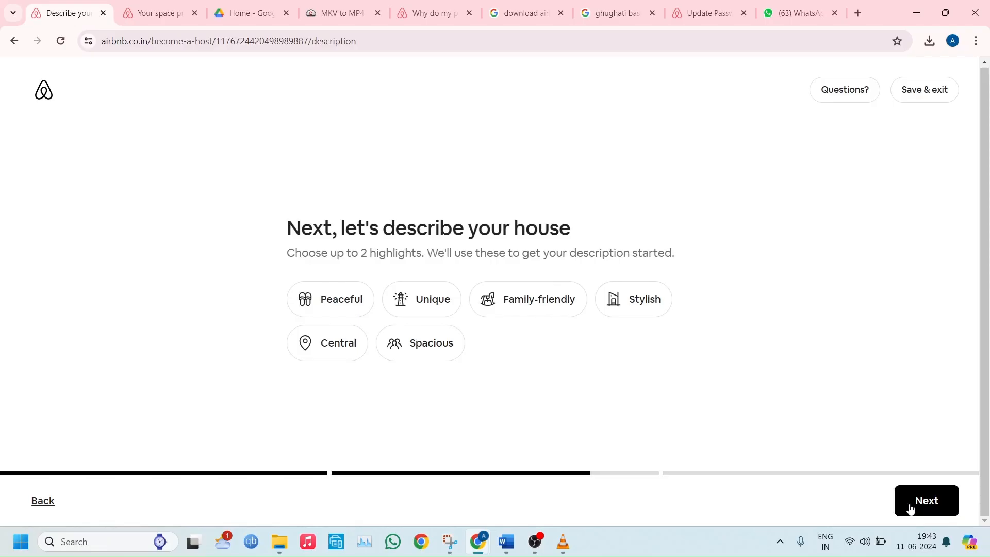
{"action": "left_click", "coordinate": [416, 344]}
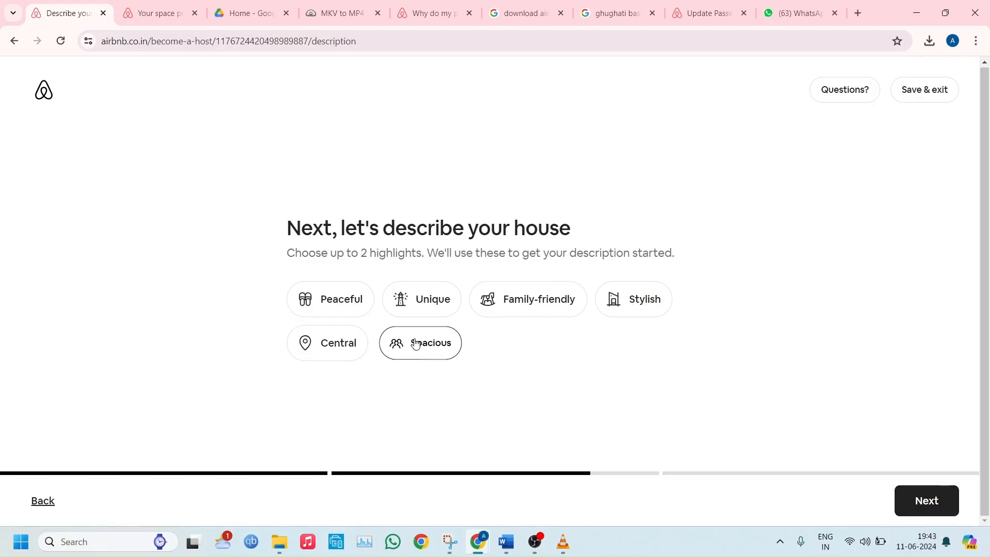
{"action": "left_click", "coordinate": [332, 343]}
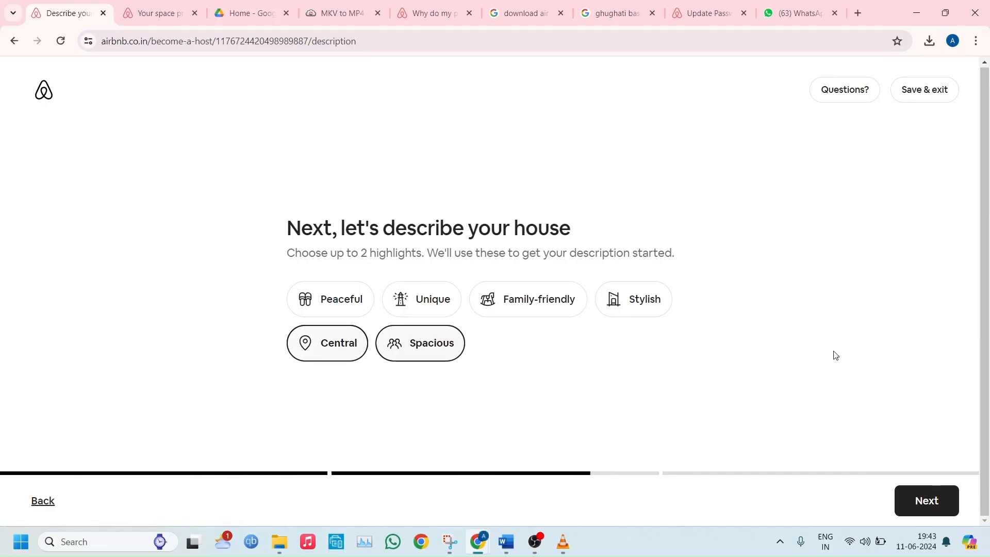
{"action": "left_click", "coordinate": [932, 500]}
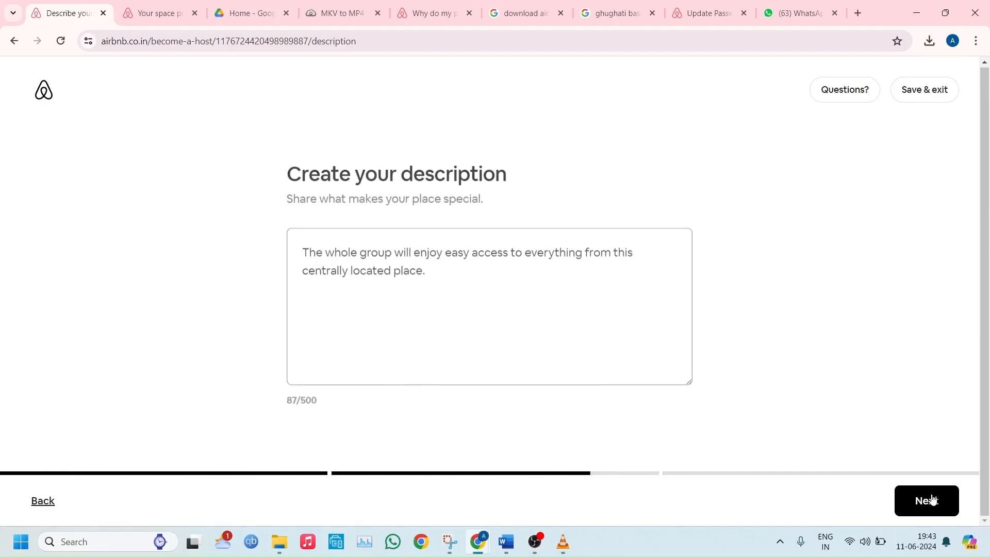
Replace the suggested description with the two paragraphs from "Nestled in the serene Himalayas" to "Conveniently located" in the Word document, and continue
{"action": "left_click", "coordinate": [670, 326]}
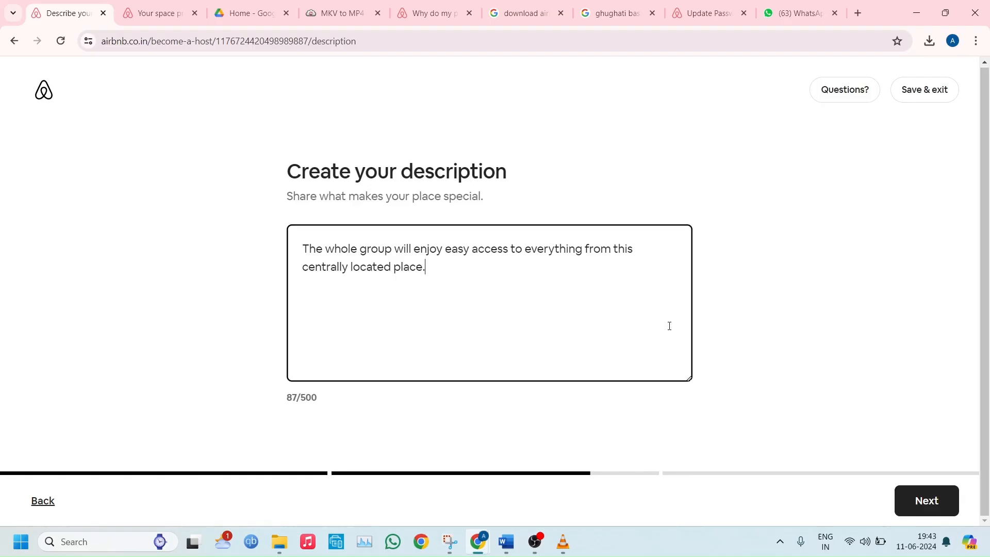
{"action": "left_click", "coordinate": [502, 547]}
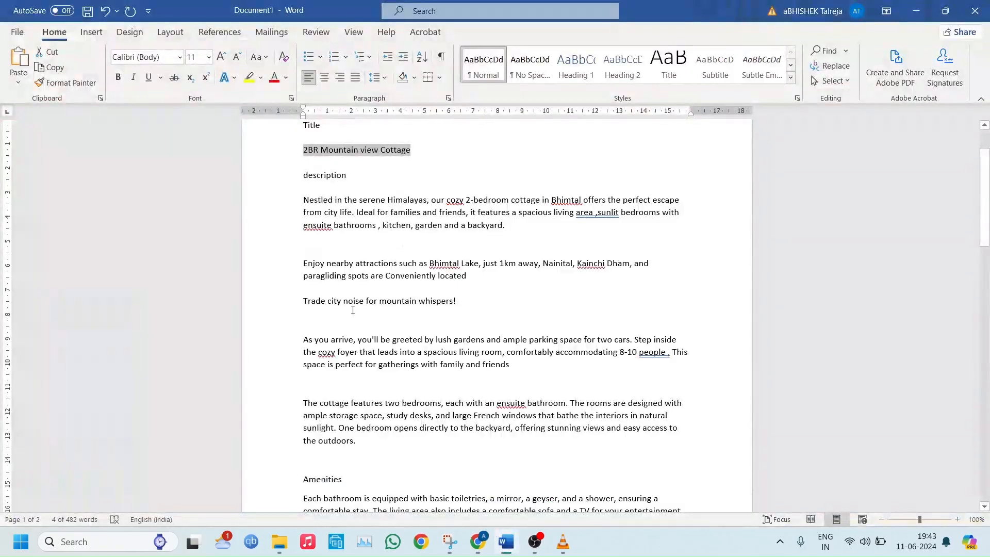
{"action": "left_click_drag", "start_coordinate": [299, 205], "coordinate": [472, 277]}
{"action": "key", "text": "ctrl+c"}
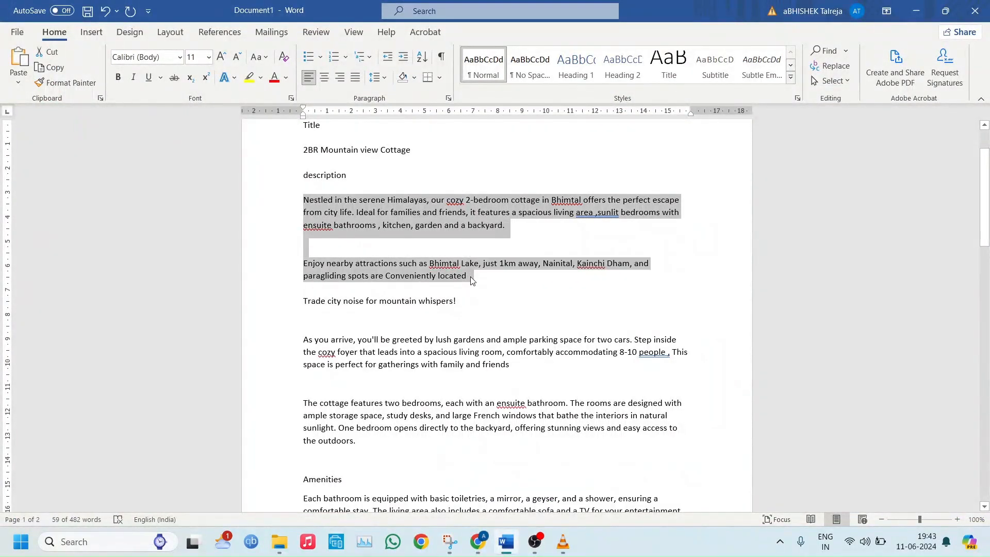
{"action": "left_click", "coordinate": [483, 539]}
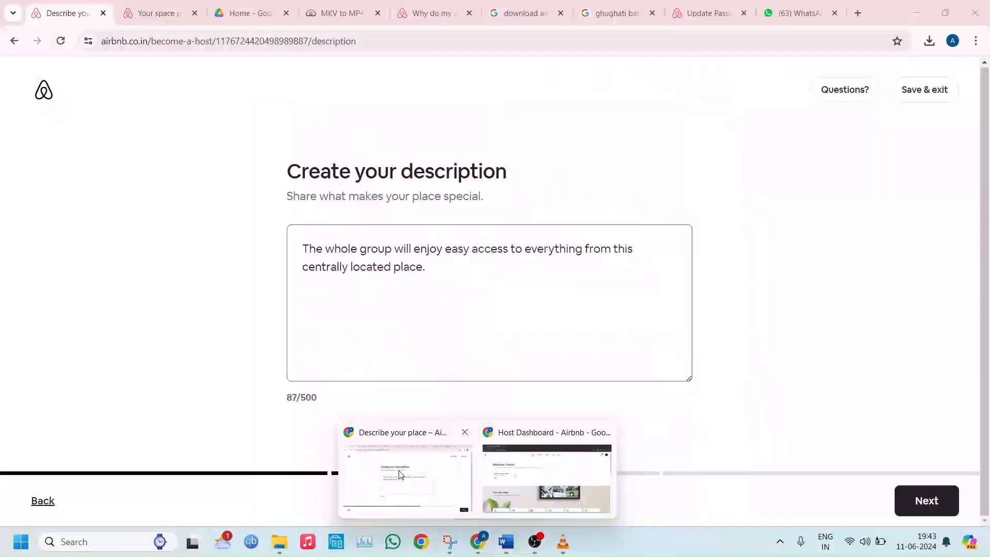
{"action": "left_click", "coordinate": [407, 482]}
{"action": "key", "text": "ctrl+a"}
{"action": "key", "text": "ctrl+v"}
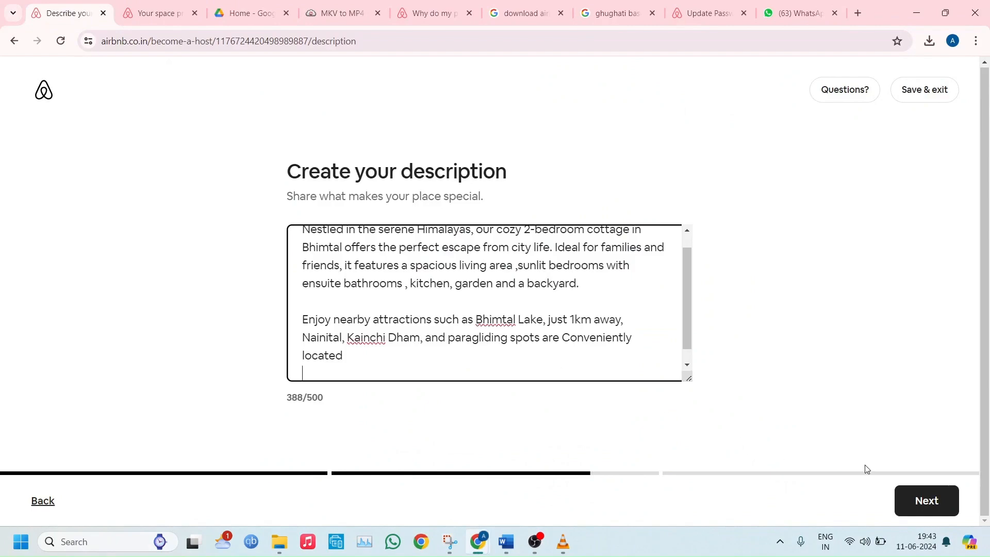
{"action": "left_click", "coordinate": [920, 503]}
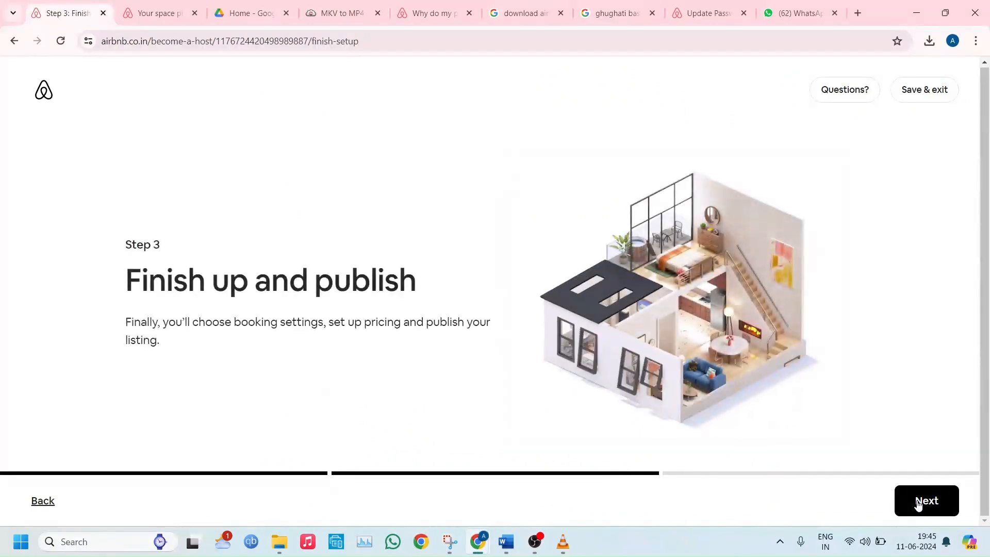
Begin the publishing stage, accepting Use Instant Book for reservations and Any Airbnb guest for the first reservation
{"action": "left_click", "coordinate": [918, 503]}
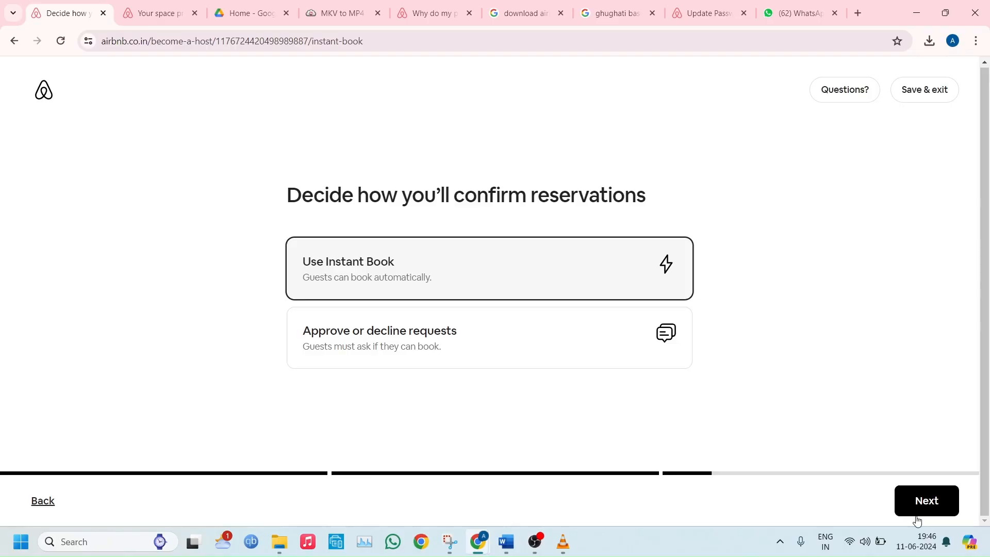
{"action": "left_click", "coordinate": [928, 498]}
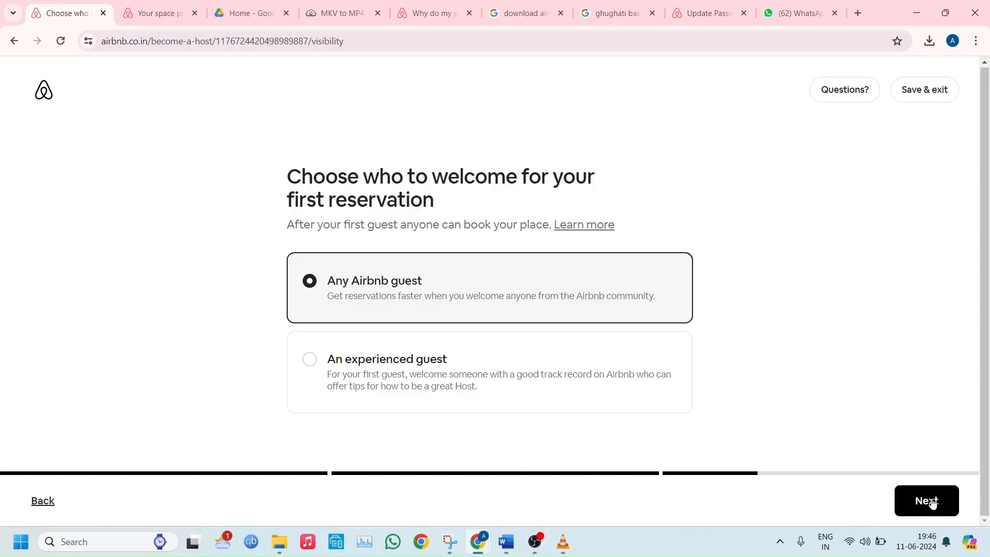
{"action": "left_click", "coordinate": [932, 502]}
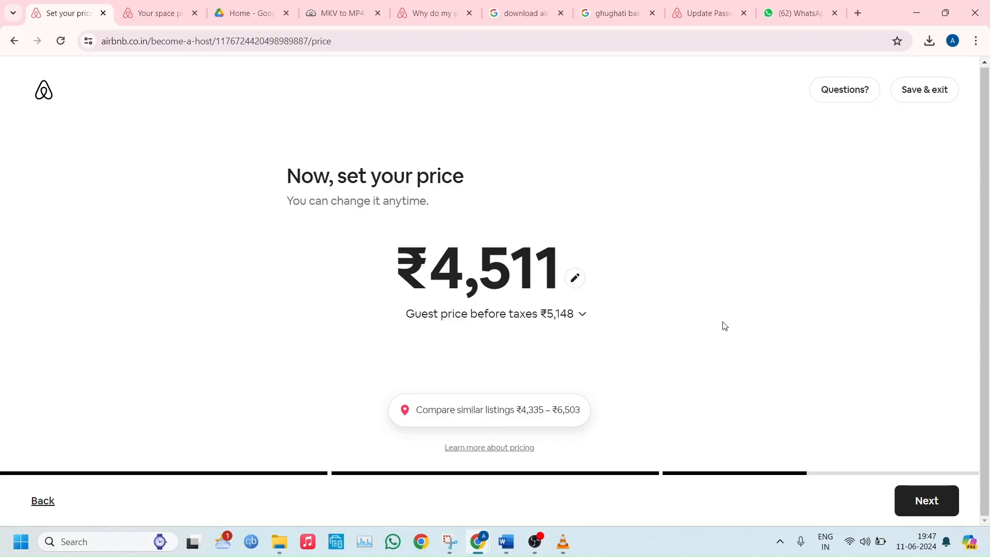
Expand the guest price breakdown, set the nightly base price to ₹4,000 and continue to the discounts
{"action": "left_click", "coordinate": [585, 320]}
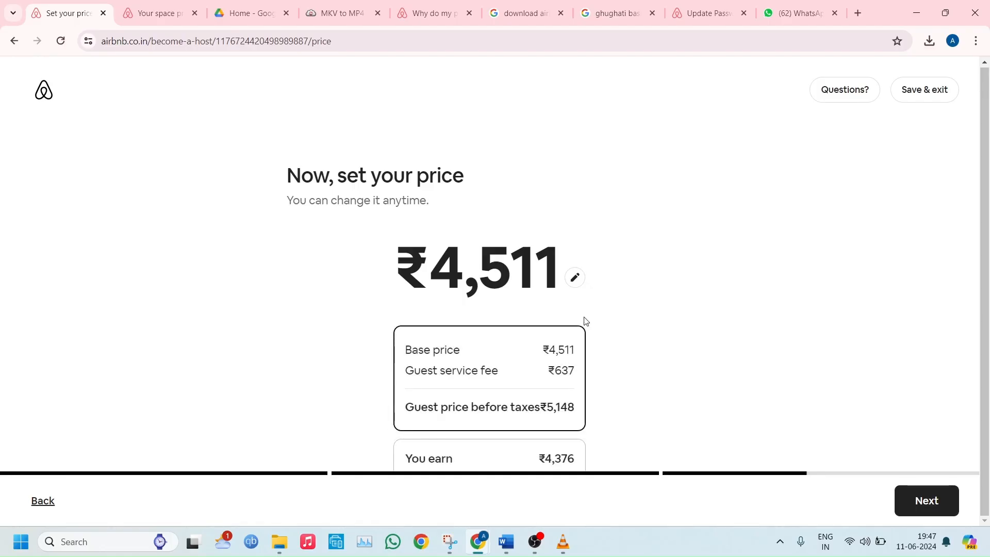
{"action": "left_click", "coordinate": [575, 283]}
{"action": "key", "text": "BackSpace"}
{"action": "key", "text": "BackSpace"}
{"action": "key", "text": "BackSpace"}
{"action": "key", "text": "BackSpace"}
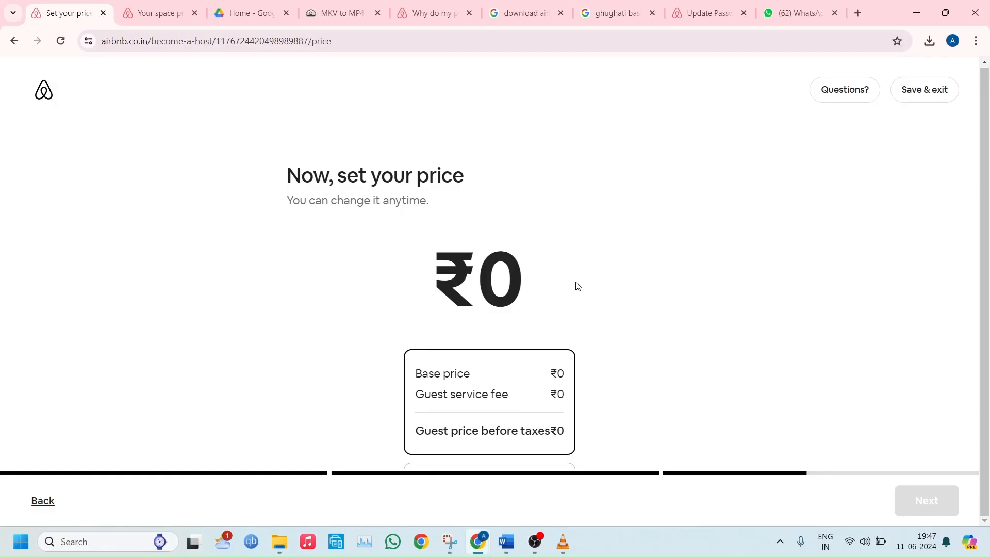
{"action": "type", "text": "4"}
{"action": "left_click", "coordinate": [578, 286]}
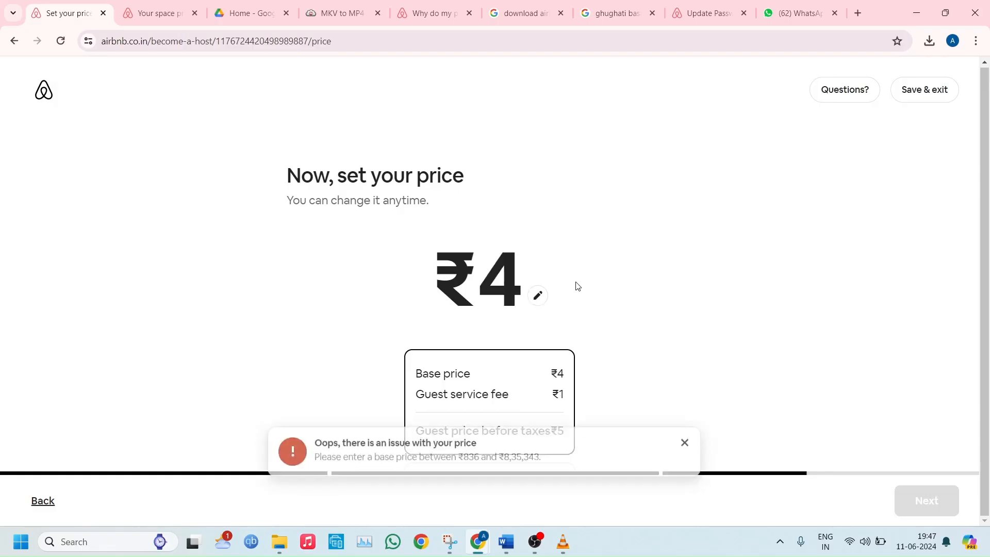
{"action": "left_click", "coordinate": [536, 294]}
{"action": "type", "text": "000"}
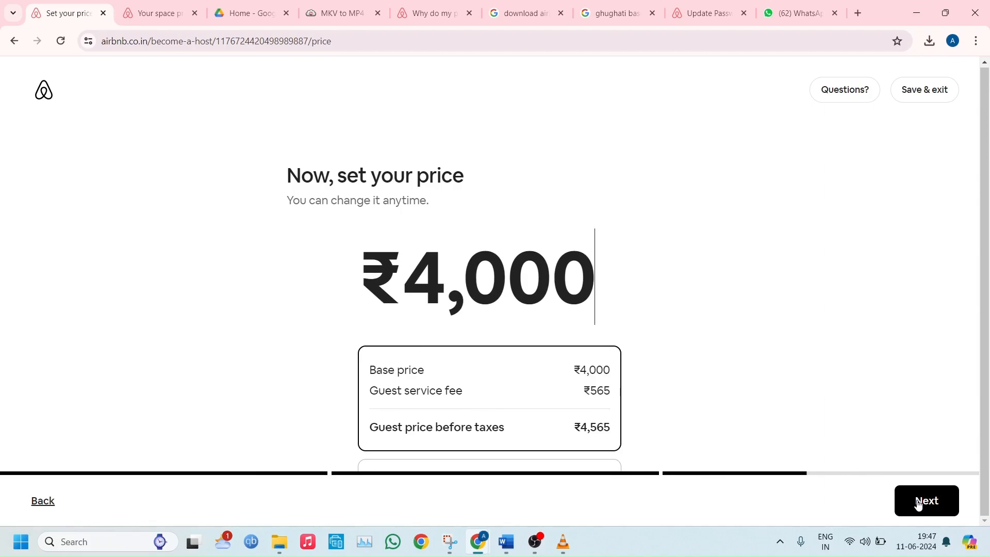
{"action": "left_click", "coordinate": [918, 503]}
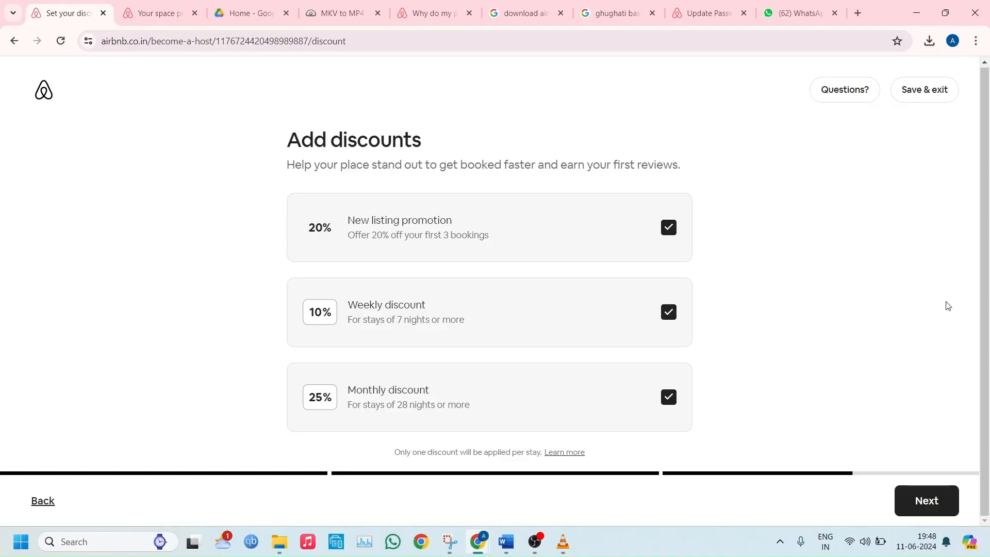
Accept the new listing, weekly and monthly discounts, declare no cameras, noise monitors or weapons, and publish the listing
{"action": "left_click", "coordinate": [934, 490]}
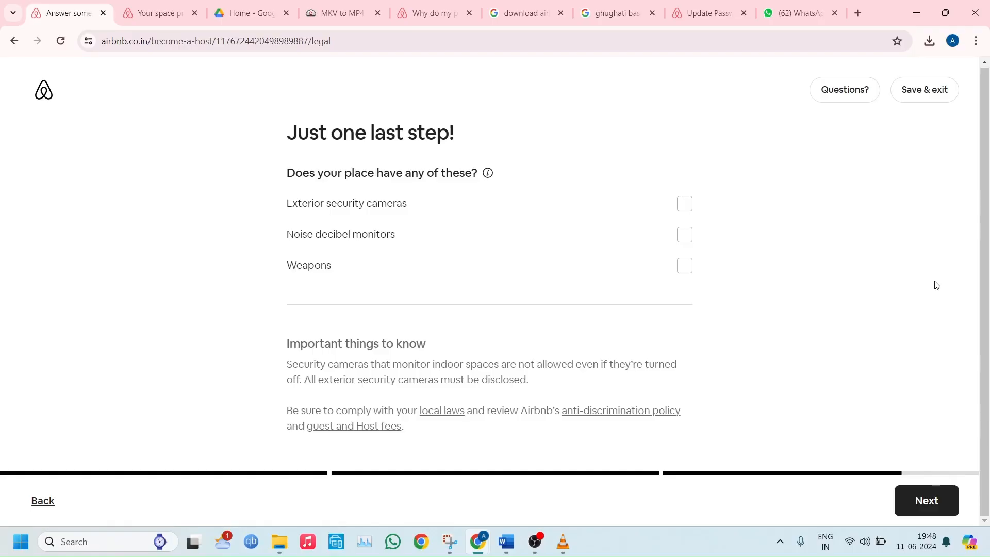
{"action": "left_click", "coordinate": [913, 504]}
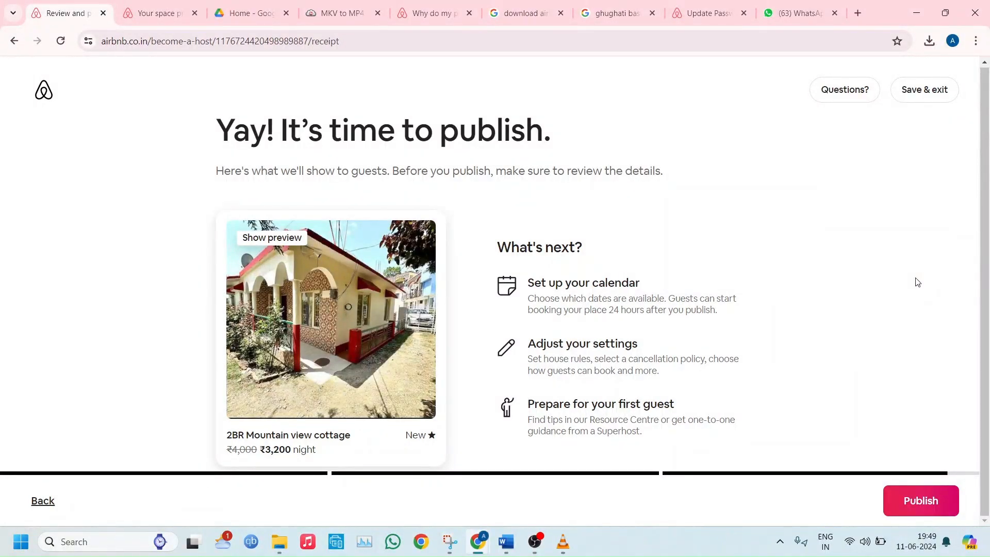
{"action": "left_click", "coordinate": [915, 495]}
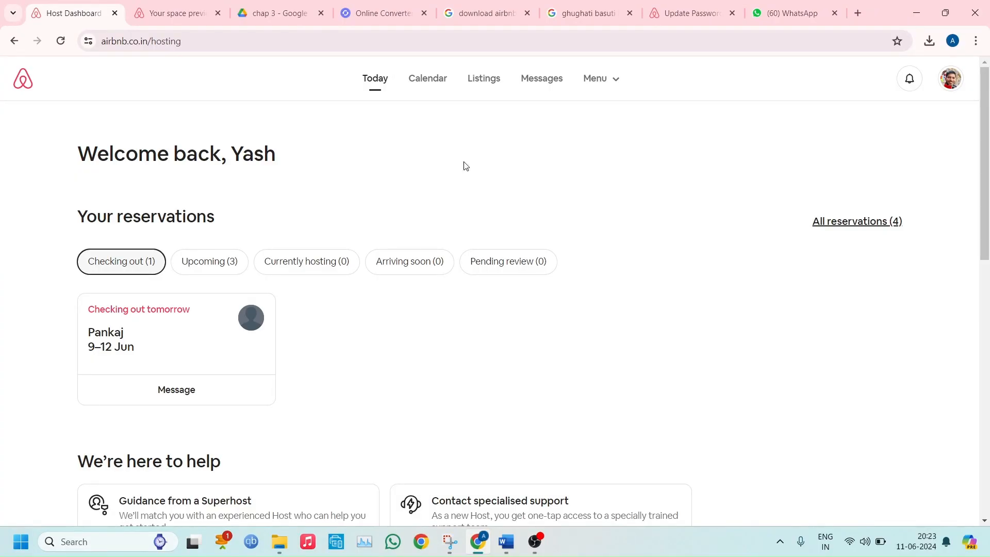
Open the hosting calendar of the 2BR Mountain view Cottage listing and go to June 2024
{"action": "left_click", "coordinate": [428, 81]}
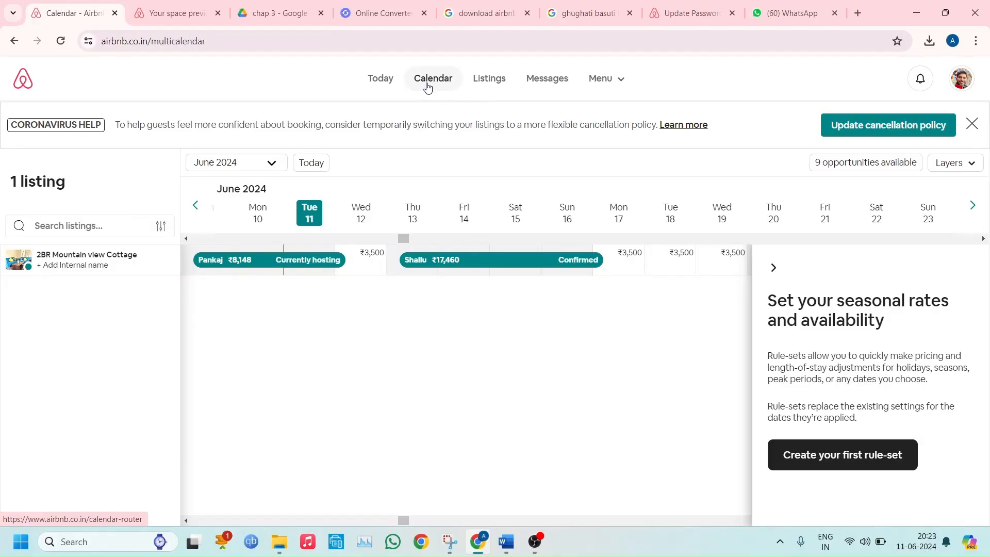
{"action": "left_click", "coordinate": [61, 257]}
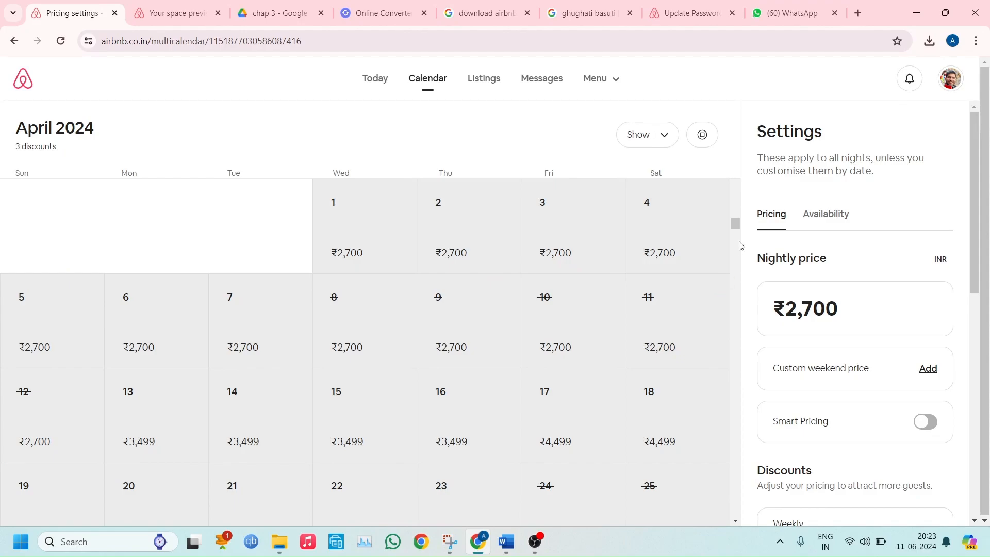
{"action": "left_click_drag", "start_coordinate": [735, 225], "coordinate": [736, 267]}
{"action": "left_click_drag", "start_coordinate": [736, 269], "coordinate": [739, 242]}
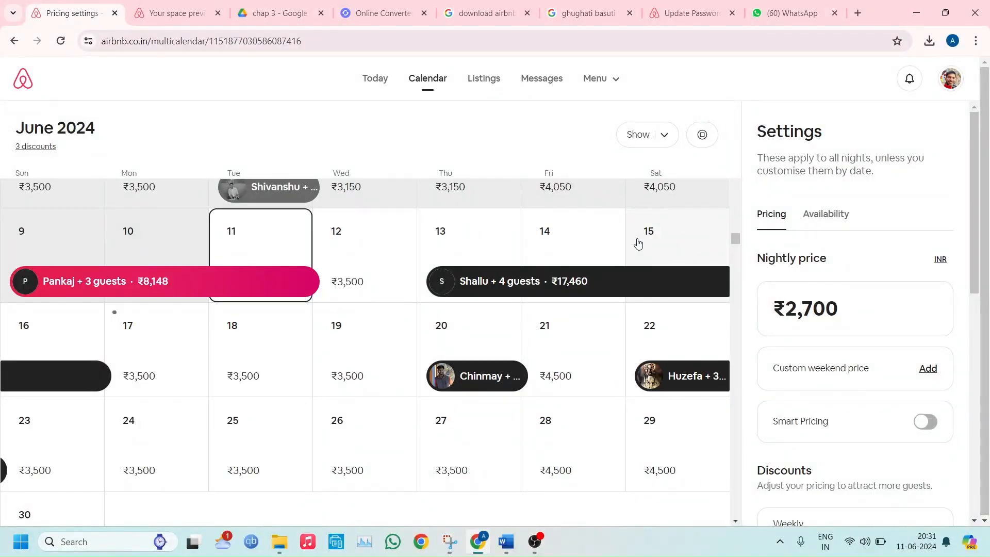
View the pricing options and rule-set form for 18 June, dismiss the form, and select the dates 24 to 28 June
{"action": "left_click", "coordinate": [241, 356]}
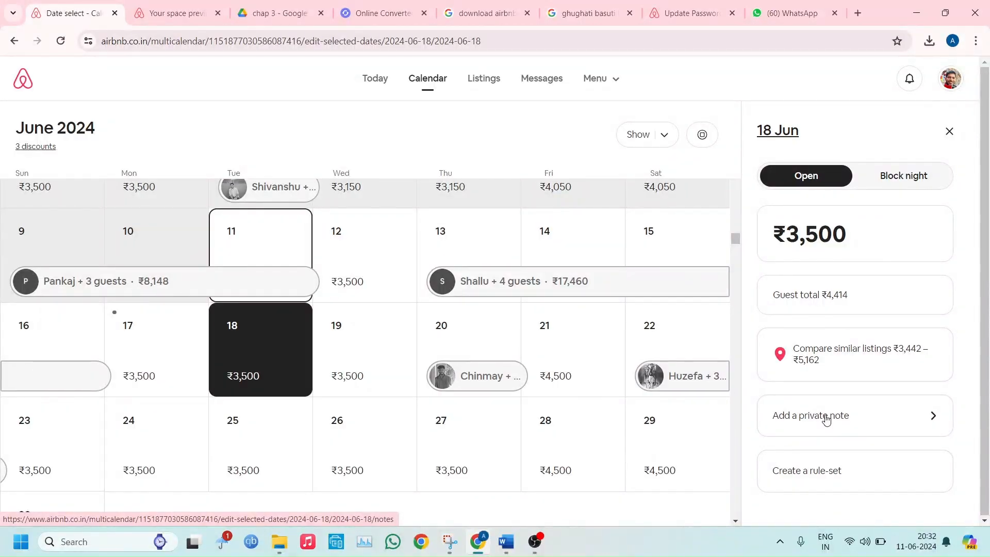
{"action": "left_click", "coordinate": [833, 470]}
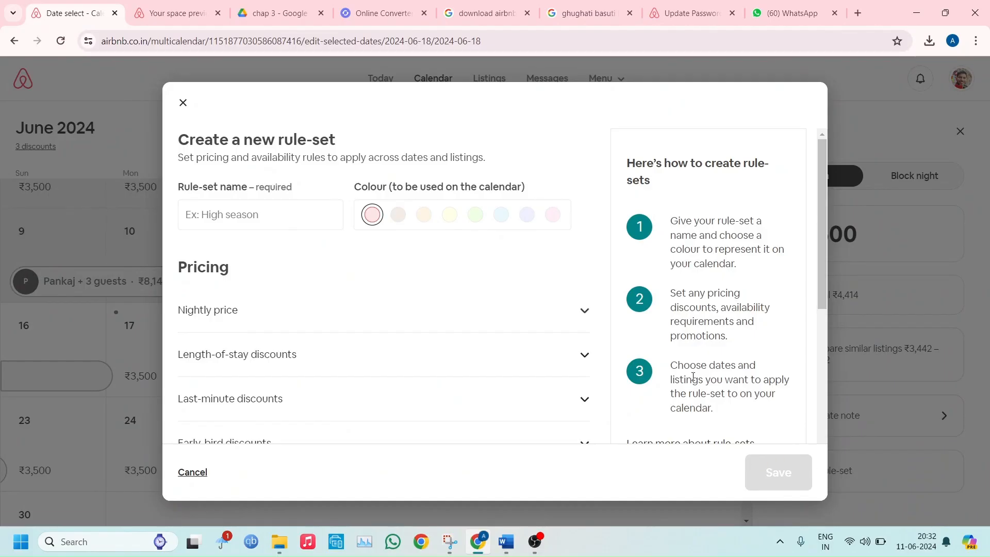
{"action": "left_click", "coordinate": [184, 102]}
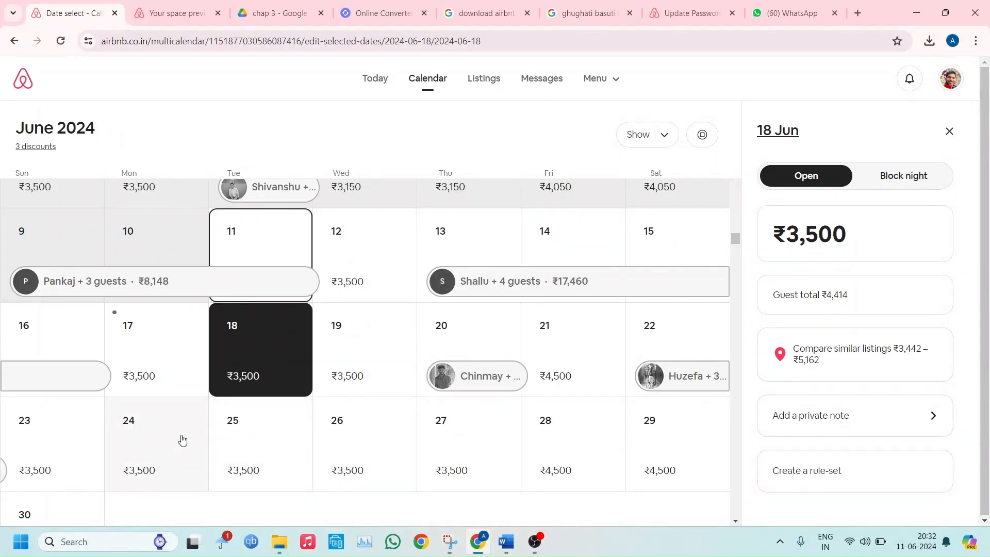
{"action": "left_click_drag", "start_coordinate": [182, 439], "coordinate": [559, 454]}
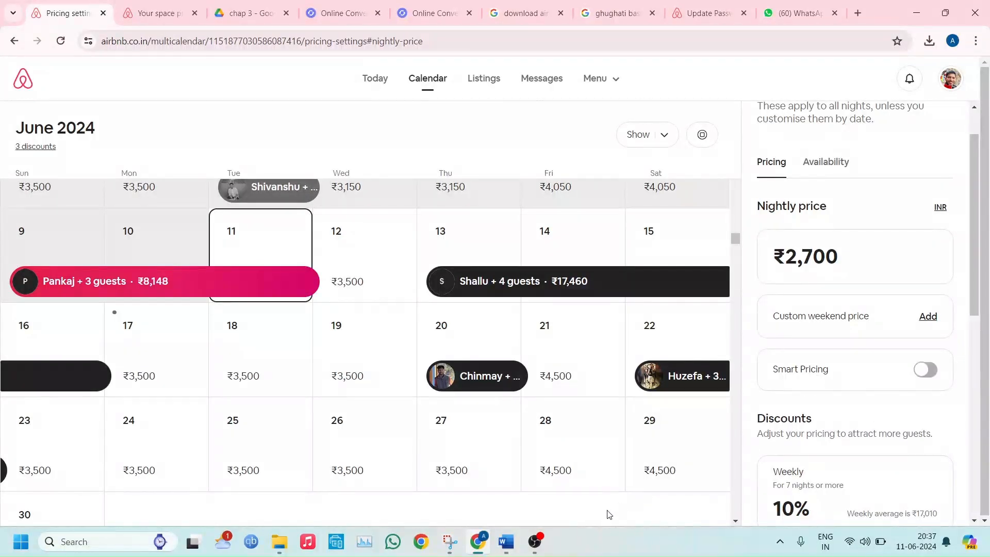
Review the listing's weekly discount settings, leave them without saving, and open the early-bird, last-minute and trip length discounts
{"action": "left_click_drag", "start_coordinate": [974, 268], "coordinate": [981, 356]}
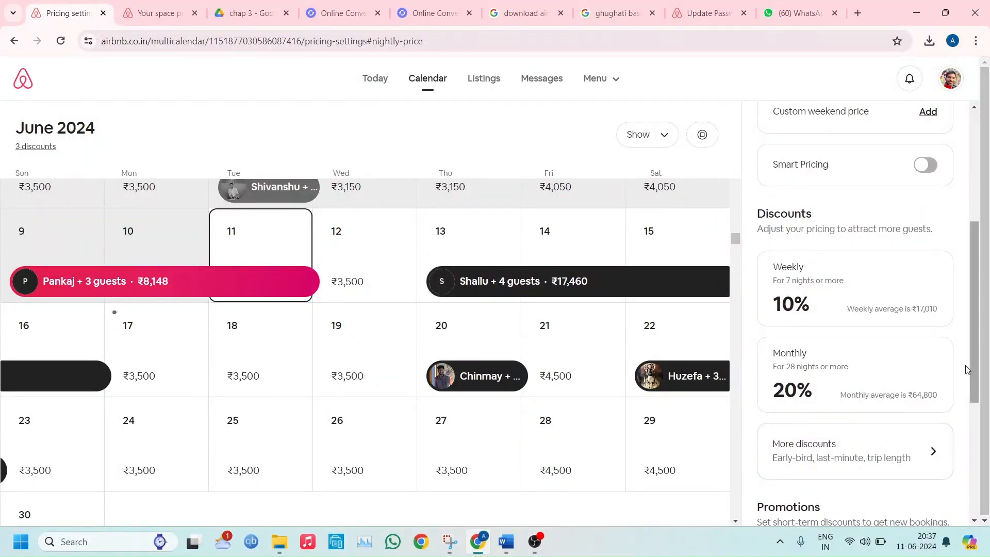
{"action": "left_click", "coordinate": [862, 295]}
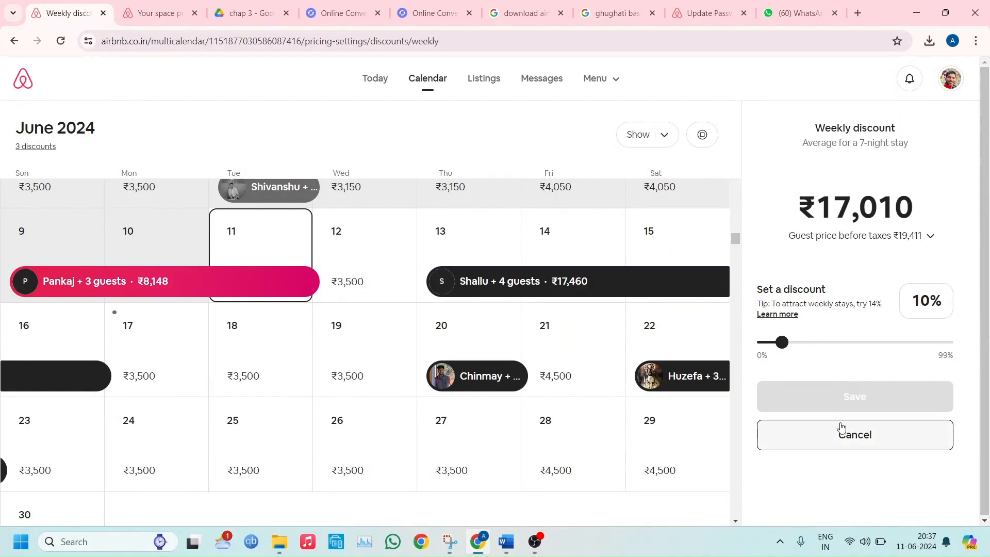
{"action": "left_click", "coordinate": [833, 440]}
{"action": "scroll", "coordinate": [834, 439], "scroll_direction": "down", "scroll_amount": 5}
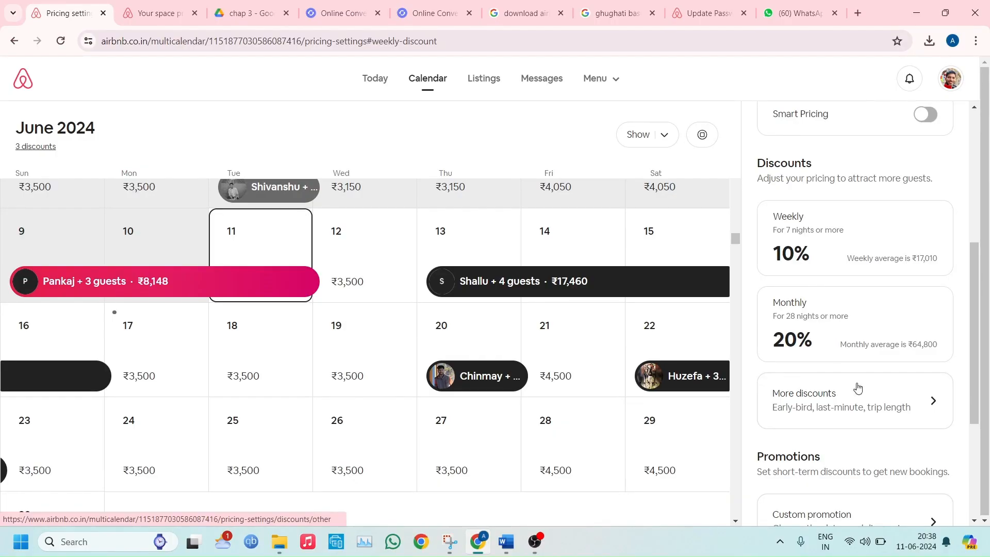
{"action": "left_click", "coordinate": [818, 396]}
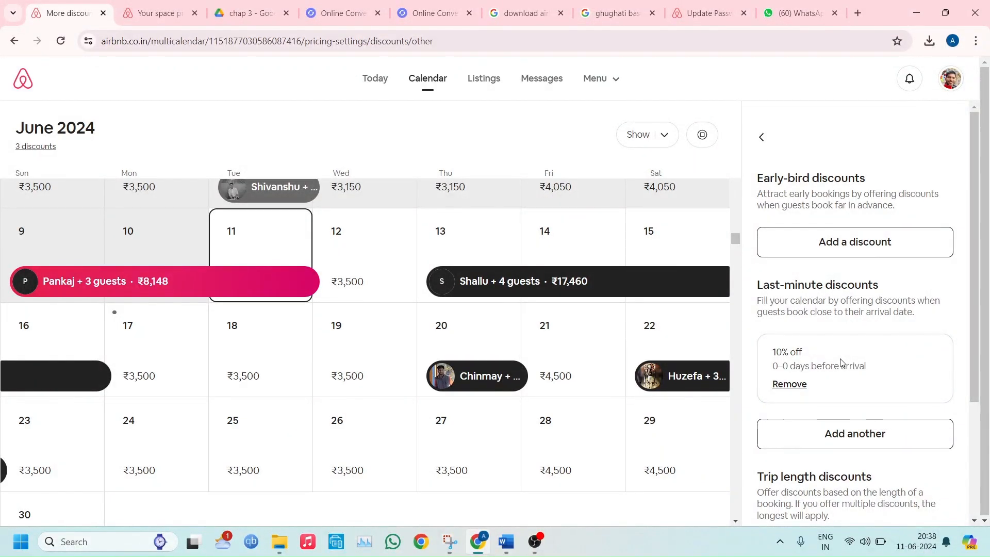
Review the last-minute and trip length discounts, and return to the promotions in the pricing settings
{"action": "left_click_drag", "start_coordinate": [979, 331], "coordinate": [979, 409]}
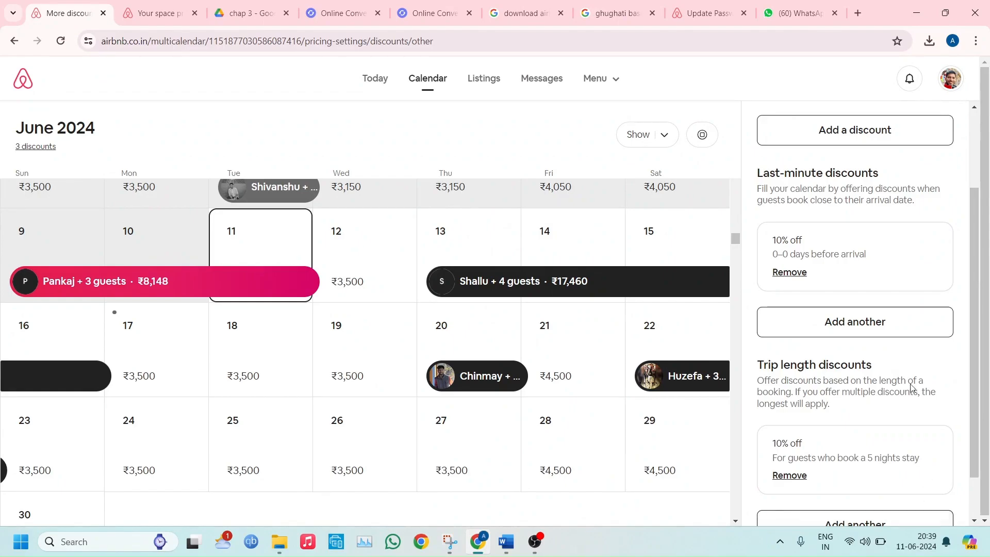
{"action": "scroll", "coordinate": [959, 185], "scroll_direction": "up", "scroll_amount": 3}
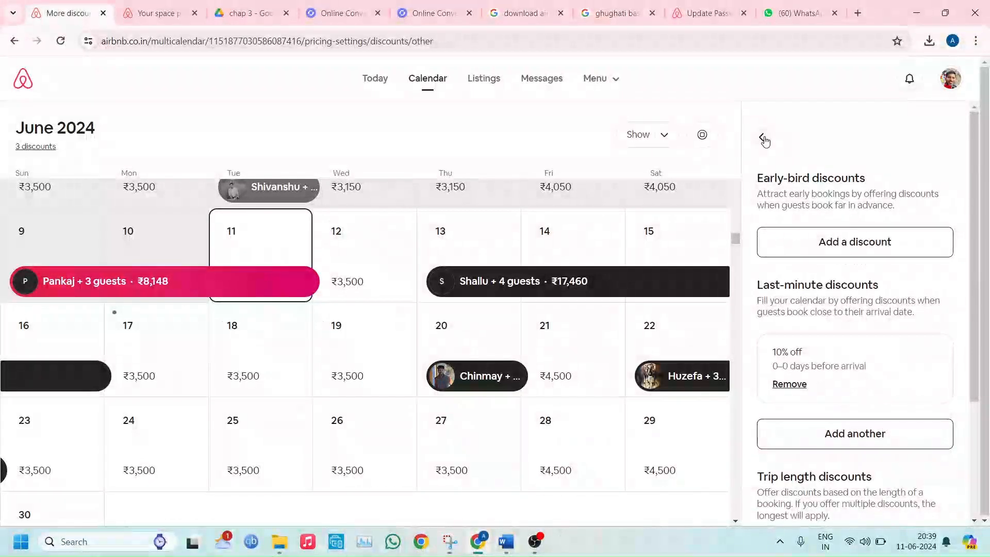
{"action": "scroll", "coordinate": [762, 137], "scroll_direction": "down", "scroll_amount": 5}
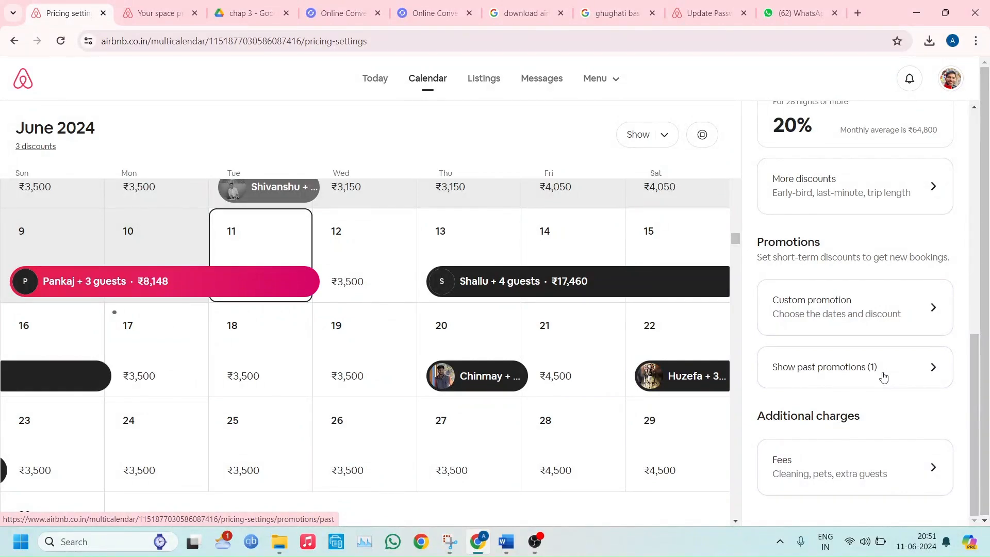
Start a custom promotion for the nights of 25 to 28 June 2024
{"action": "left_click", "coordinate": [854, 308]}
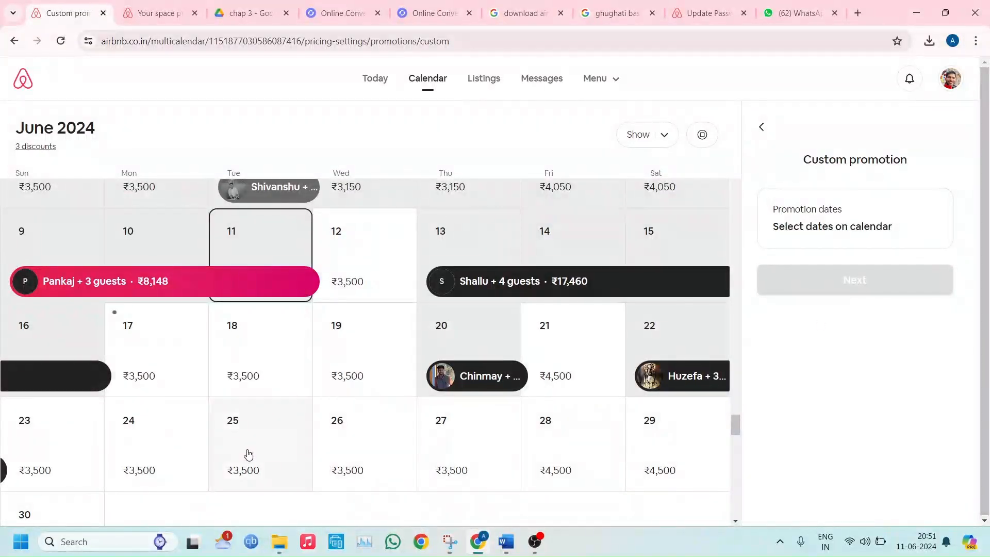
{"action": "left_click", "coordinate": [593, 441]}
{"action": "left_click", "coordinate": [836, 287]}
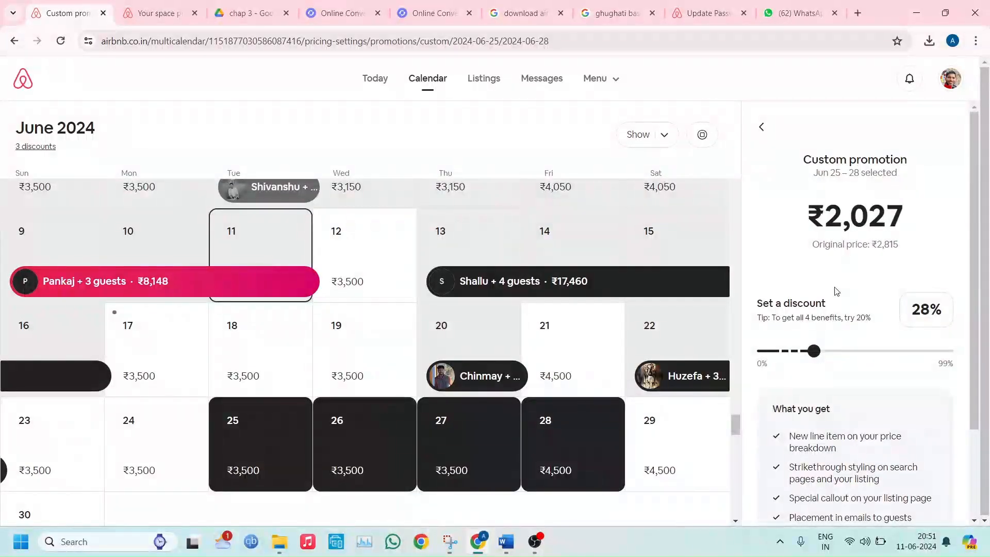
Try promotion discounts of 1%, 10% and 16%, settle on 23%, and apply the promotion
{"action": "left_click_drag", "start_coordinate": [970, 277], "coordinate": [970, 337]}
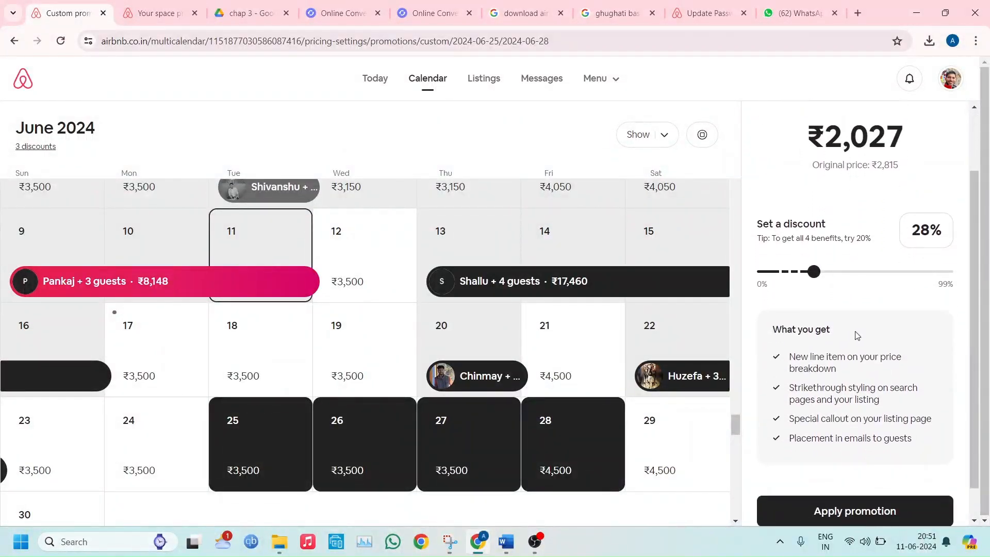
{"action": "left_click_drag", "start_coordinate": [814, 277], "coordinate": [754, 279]}
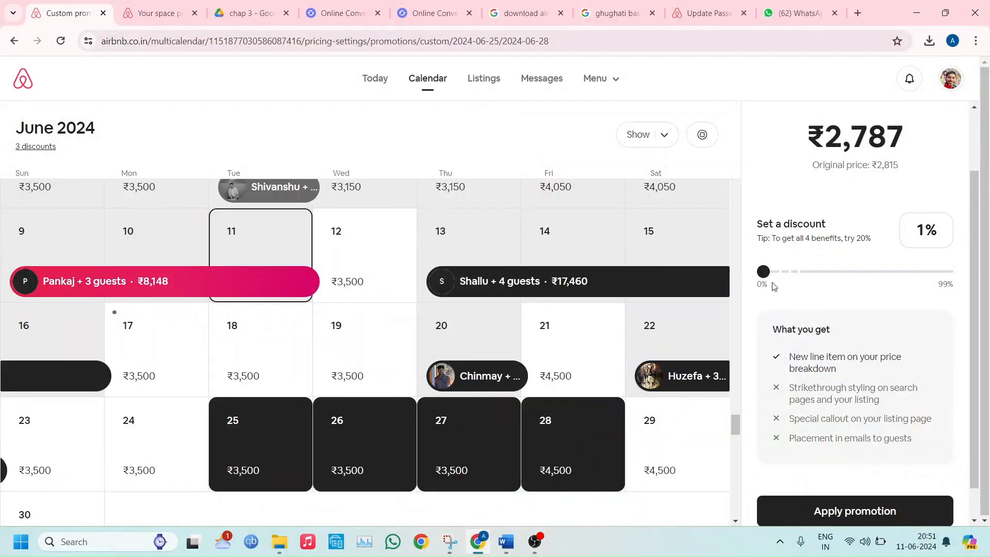
{"action": "left_click_drag", "start_coordinate": [764, 273], "coordinate": [783, 280]}
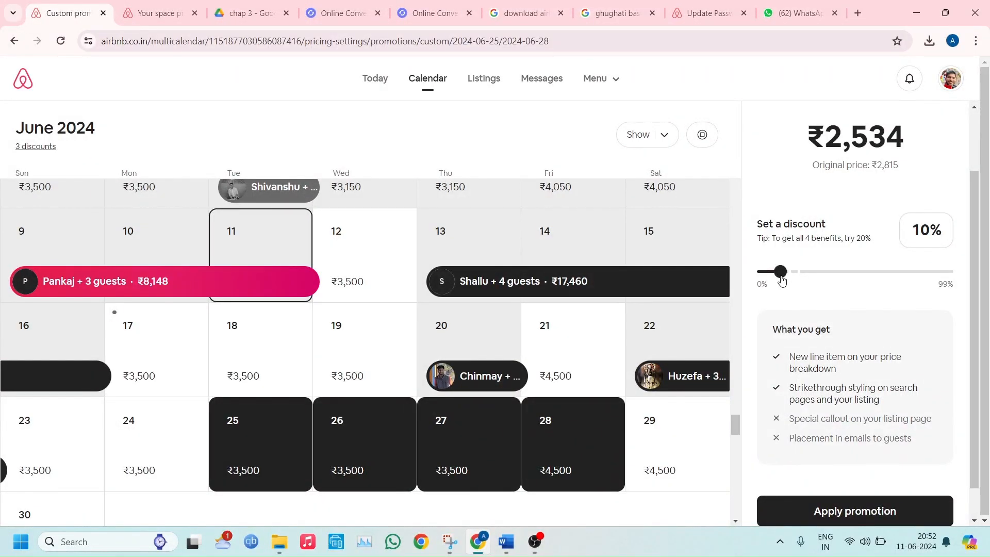
{"action": "left_click_drag", "start_coordinate": [781, 279], "coordinate": [794, 280]}
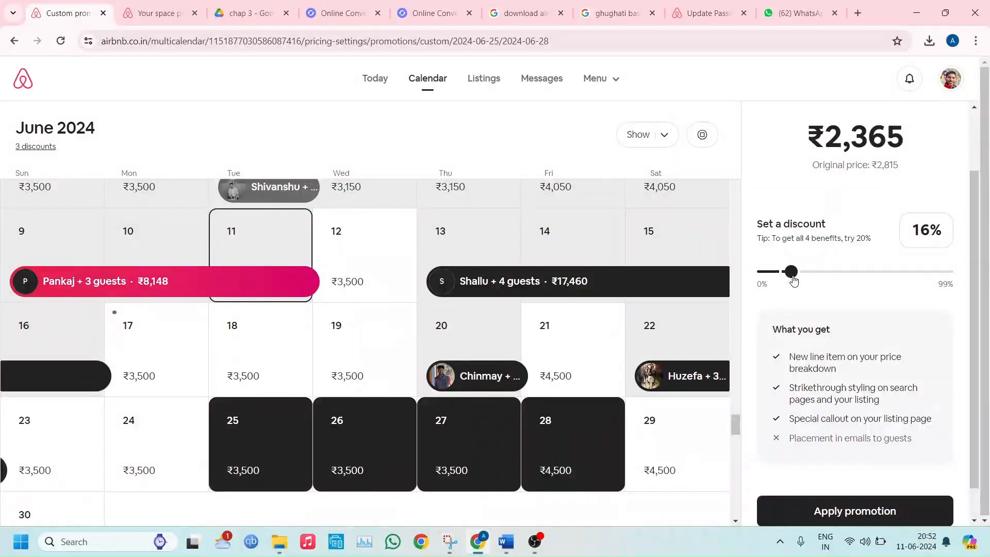
{"action": "left_click_drag", "start_coordinate": [794, 280], "coordinate": [807, 280]}
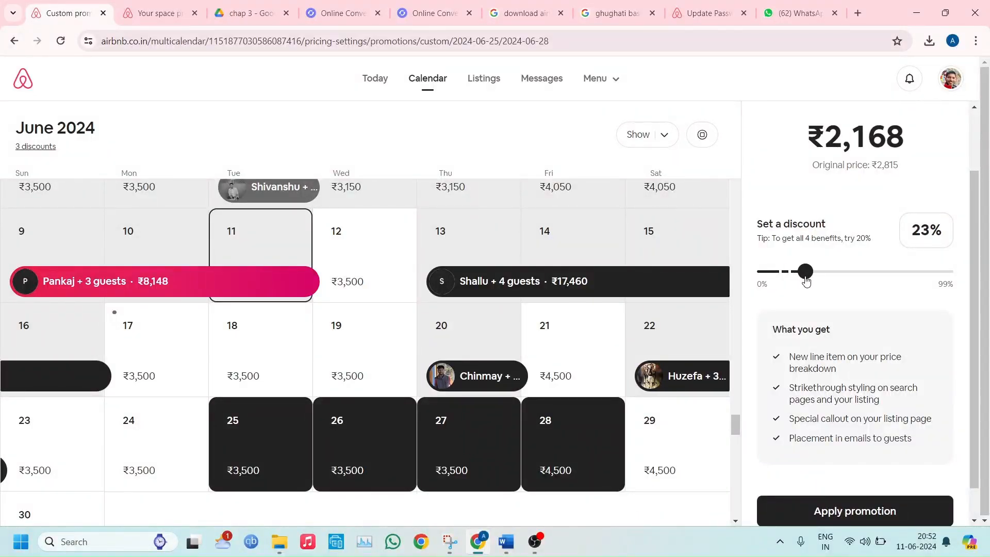
{"action": "left_click", "coordinate": [828, 511]}
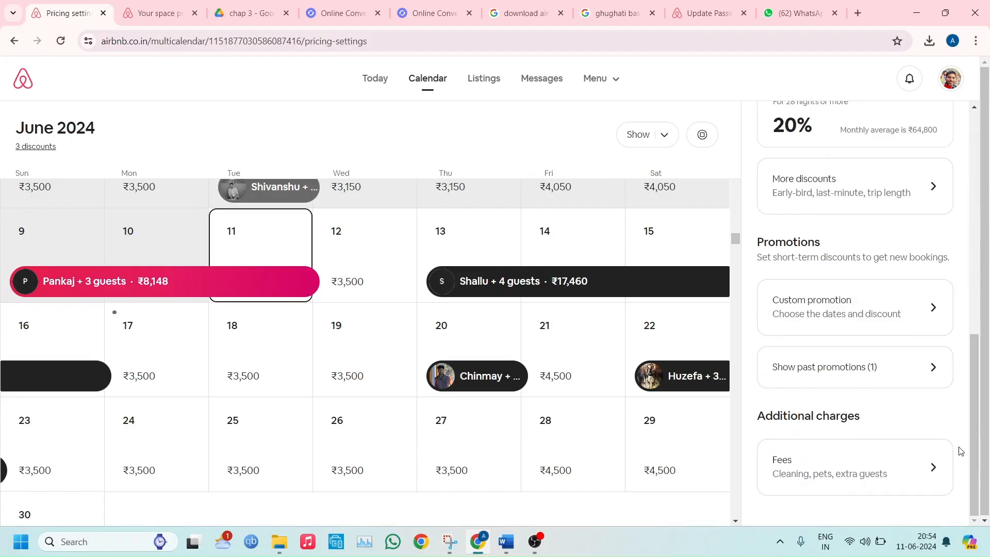
Open the listing's fees and review the cleaning, pet, extra guest and additional fees
{"action": "left_click", "coordinate": [806, 475]}
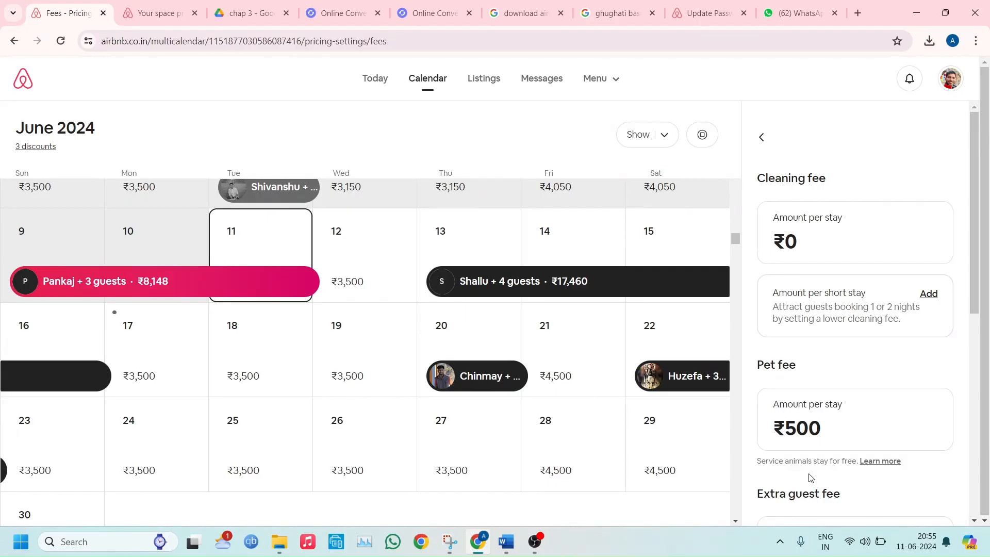
{"action": "left_click_drag", "start_coordinate": [979, 260], "coordinate": [967, 433]}
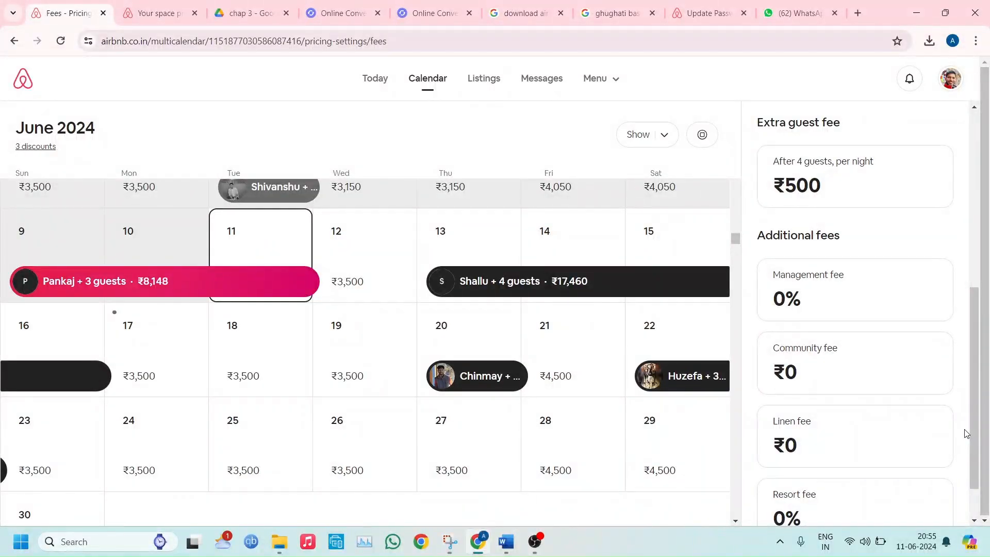
View the minimum nights setting in the availability settings and leave it without saving
{"action": "scroll", "coordinate": [966, 433], "scroll_direction": "down", "scroll_amount": 1}
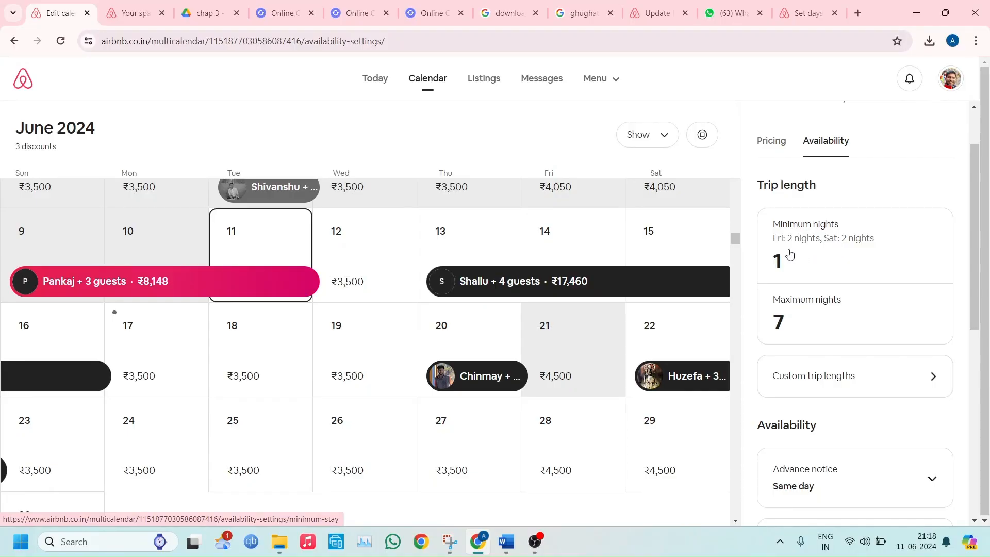
{"action": "left_click", "coordinate": [827, 239]}
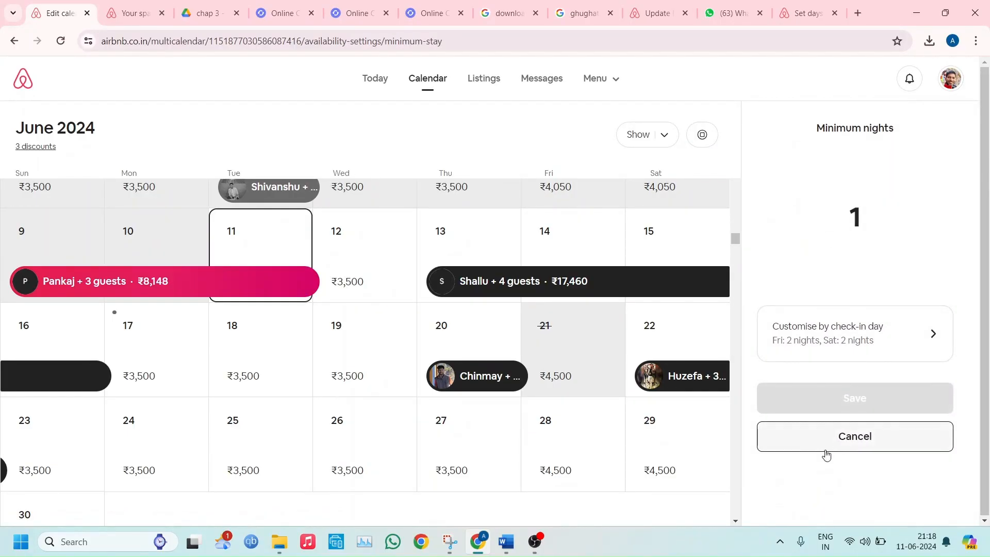
{"action": "left_click", "coordinate": [814, 437]}
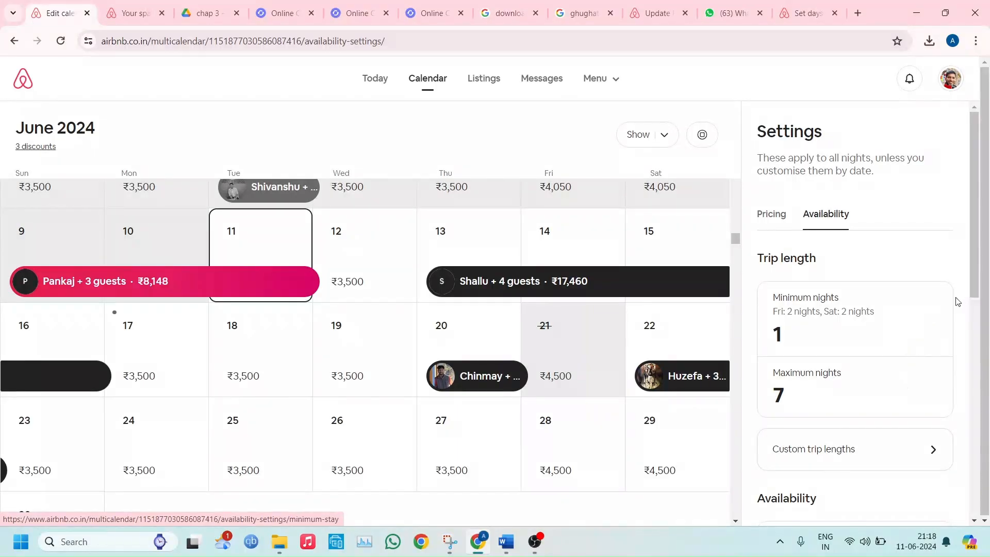
Examine the advance notice options, try out allowing requests with shorter notice, and close the options without saving
{"action": "scroll", "coordinate": [976, 285], "scroll_direction": "down", "scroll_amount": 5}
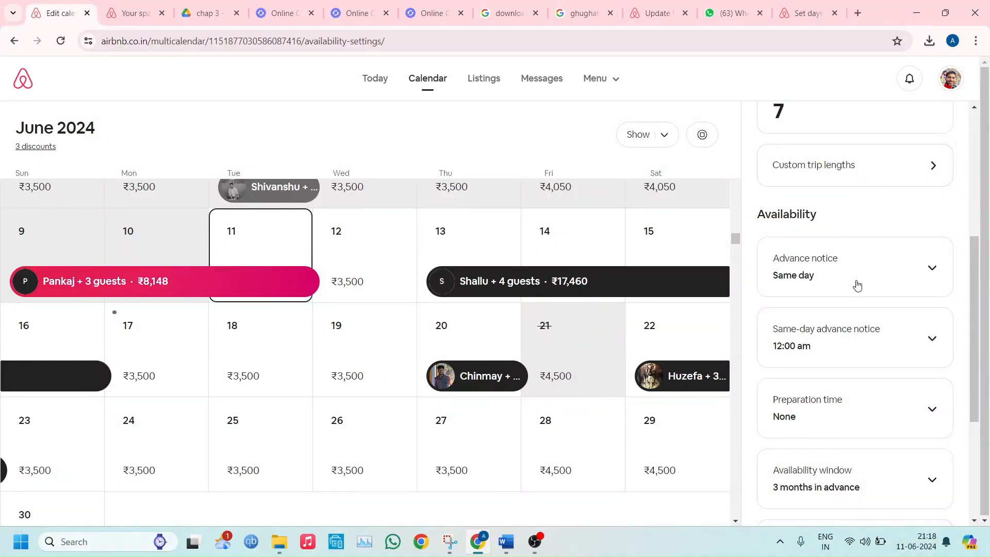
{"action": "left_click", "coordinate": [856, 285]}
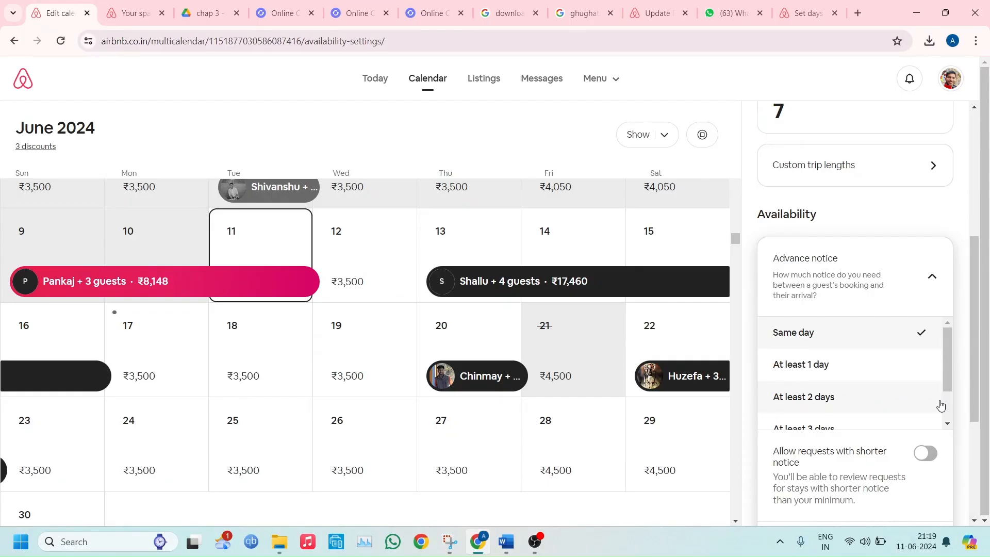
{"action": "left_click", "coordinate": [929, 453]}
{"action": "left_click", "coordinate": [928, 454]}
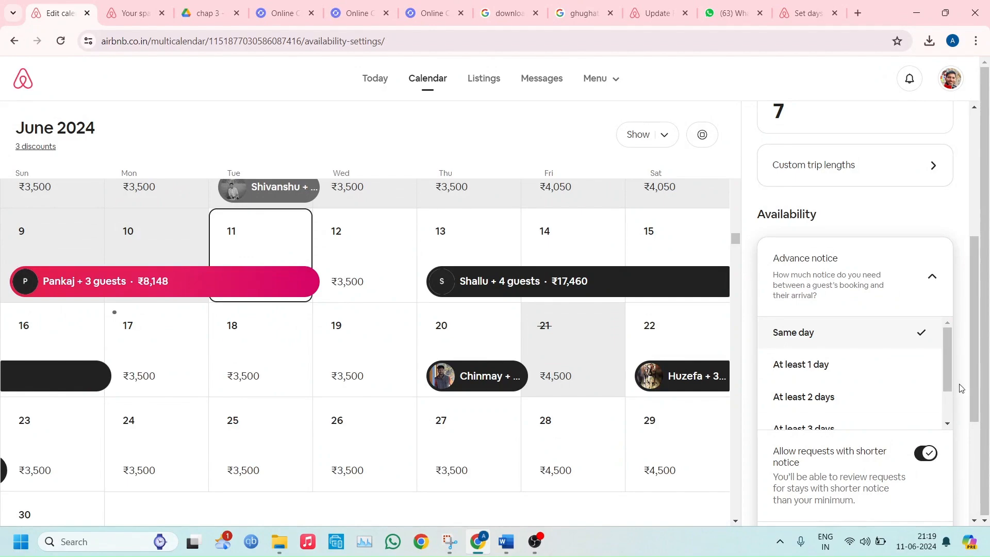
{"action": "left_click", "coordinate": [967, 355]}
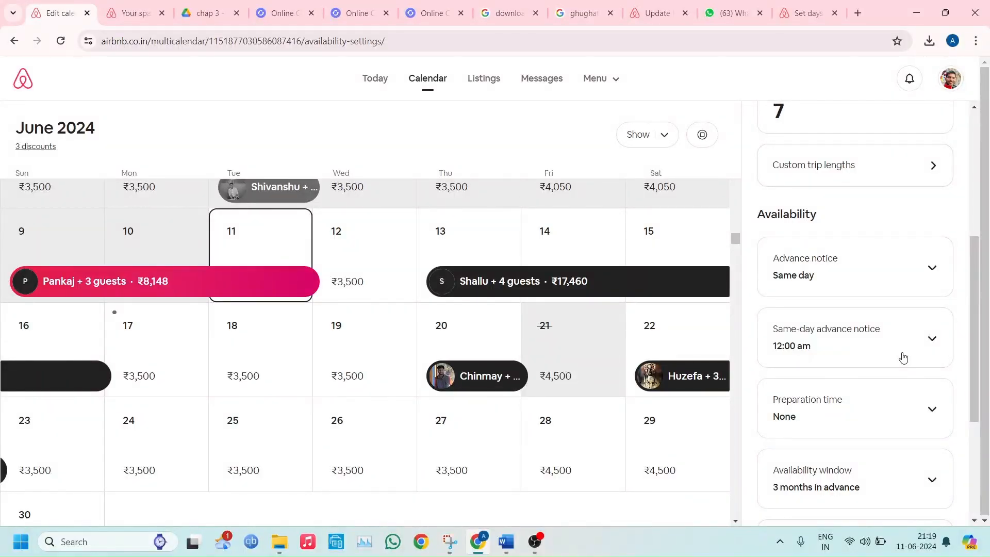
View the same-day advance notice times and the preparation time choices, closing both without changes
{"action": "left_click", "coordinate": [882, 349]}
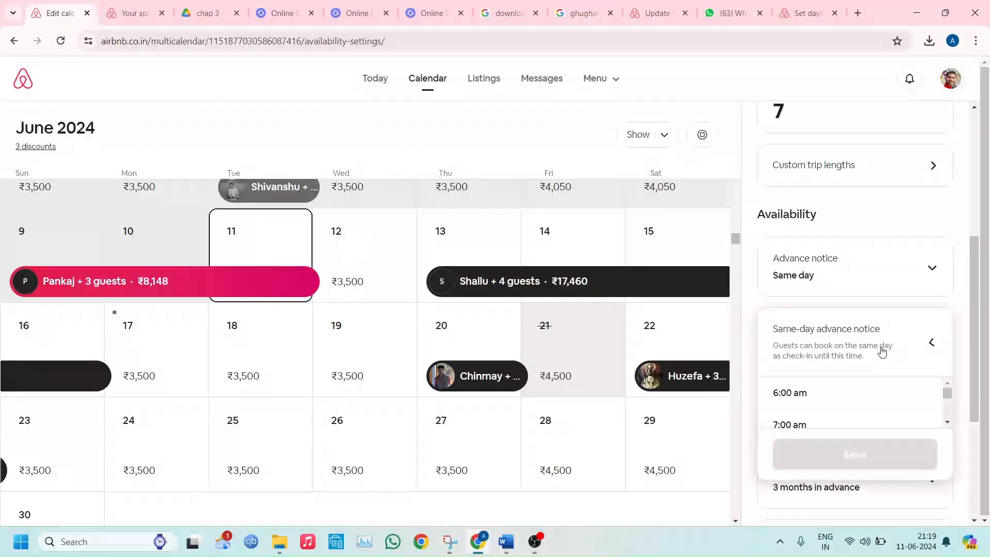
{"action": "left_click", "coordinate": [881, 351]}
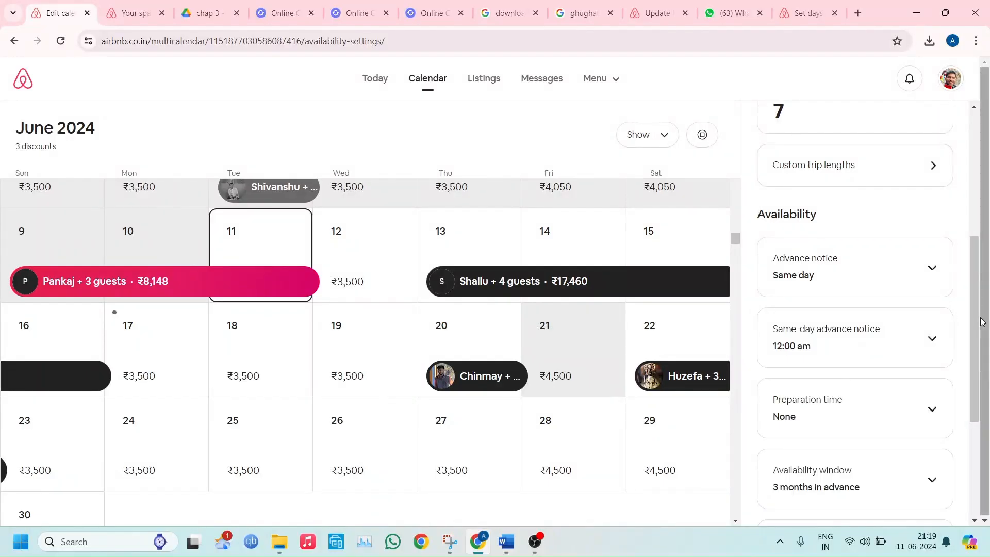
{"action": "left_click_drag", "start_coordinate": [979, 322], "coordinate": [975, 368]}
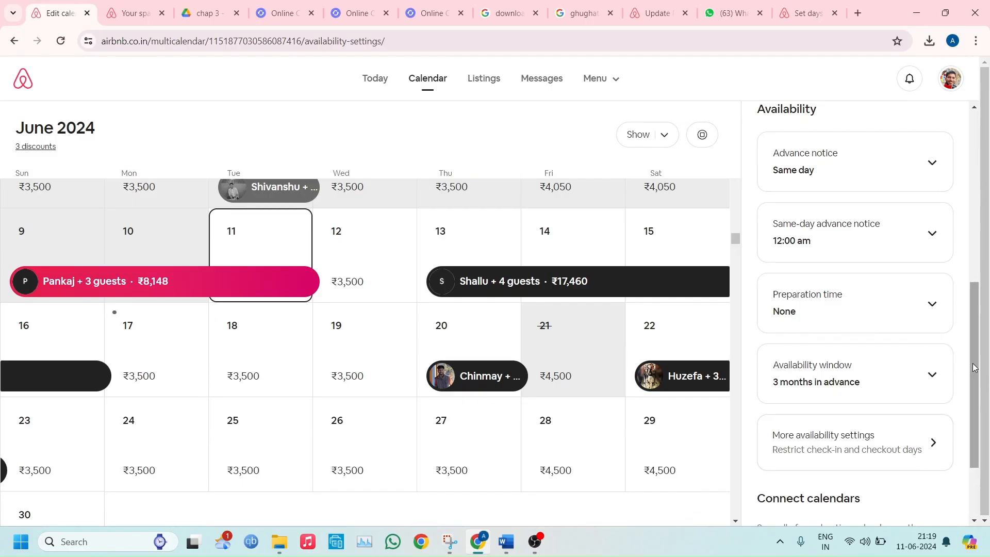
{"action": "left_click", "coordinate": [857, 321]}
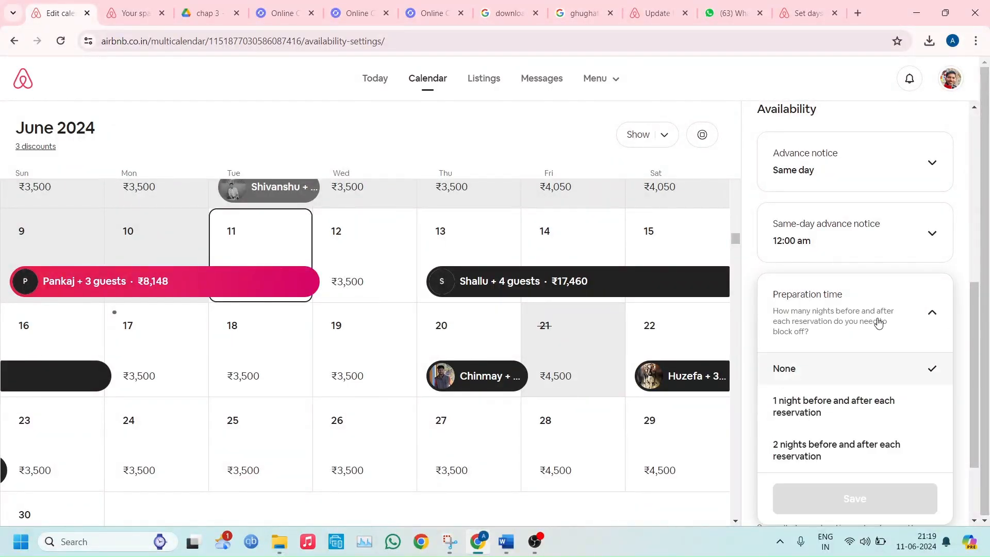
{"action": "left_click", "coordinate": [957, 281]}
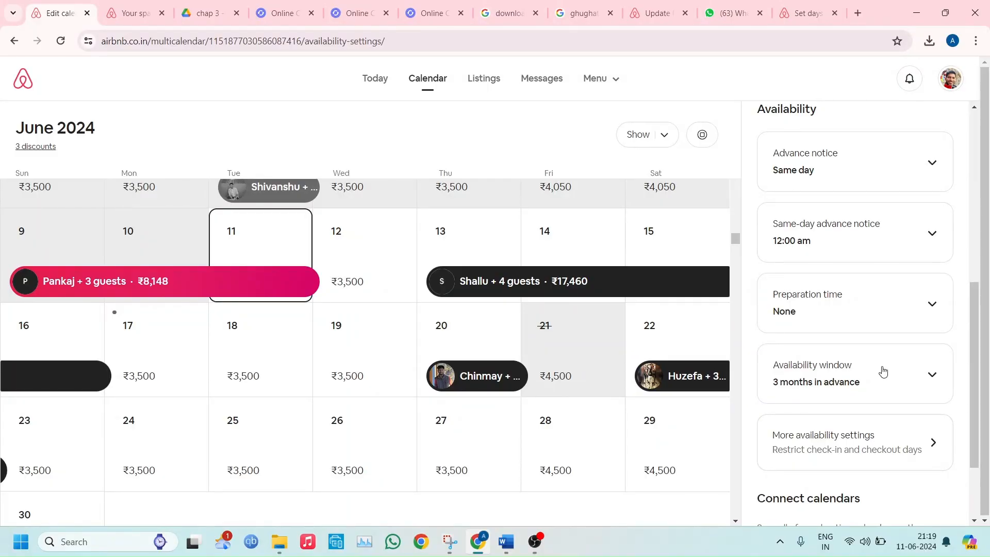
Review the restricted check-in and checkout days, and return to the general availability settings
{"action": "left_click", "coordinate": [822, 444]}
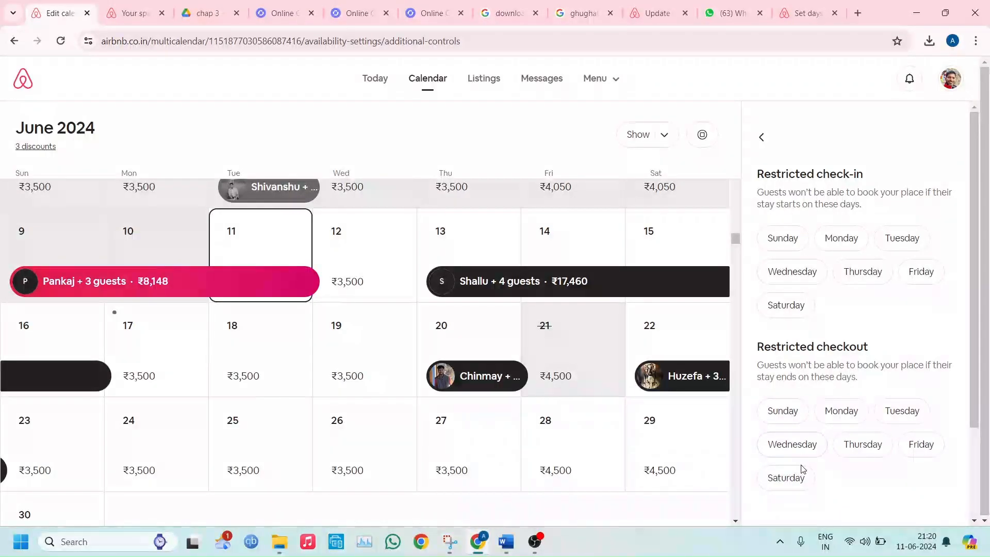
{"action": "left_click", "coordinate": [762, 136]}
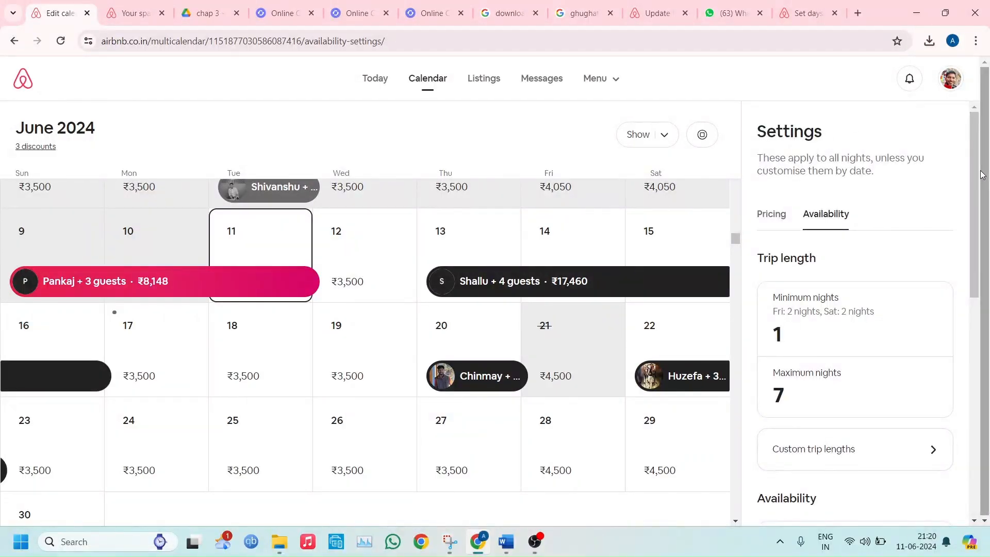
{"action": "left_click_drag", "start_coordinate": [979, 181], "coordinate": [979, 399]}
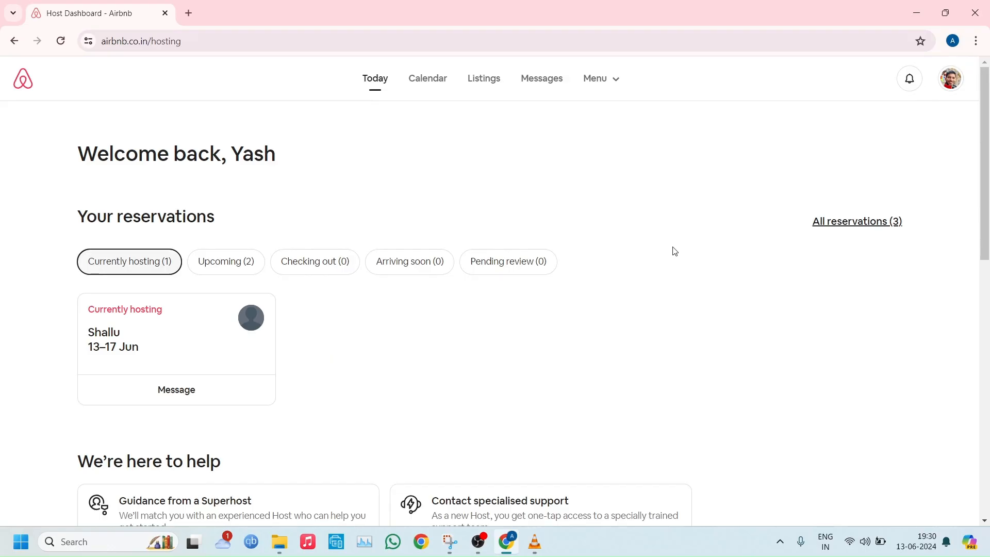
Open the 2BR Mountain view Cottage in the listing editor and look through its photo tour
{"action": "left_click", "coordinate": [487, 83]}
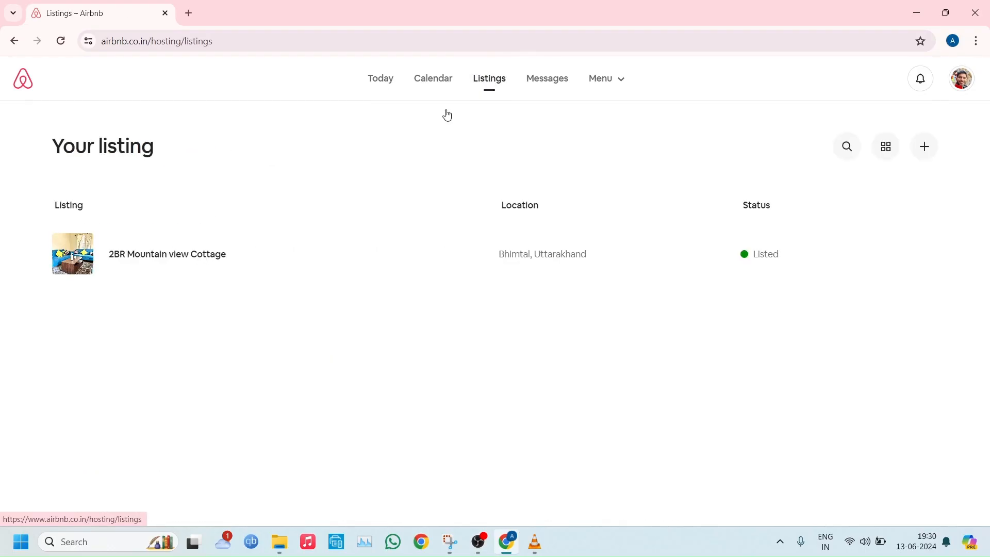
{"action": "left_click", "coordinate": [186, 267]}
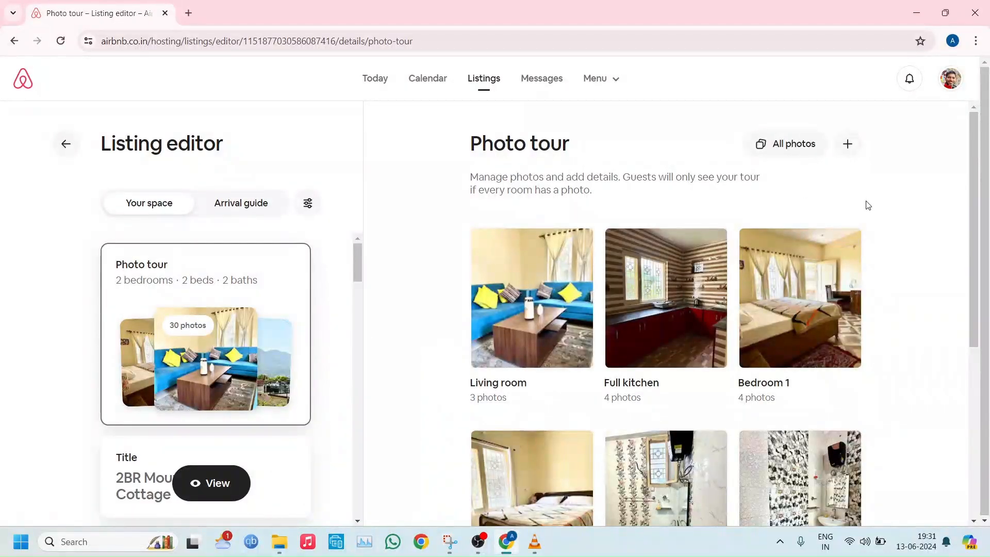
{"action": "left_click_drag", "start_coordinate": [972, 266], "coordinate": [970, 392]}
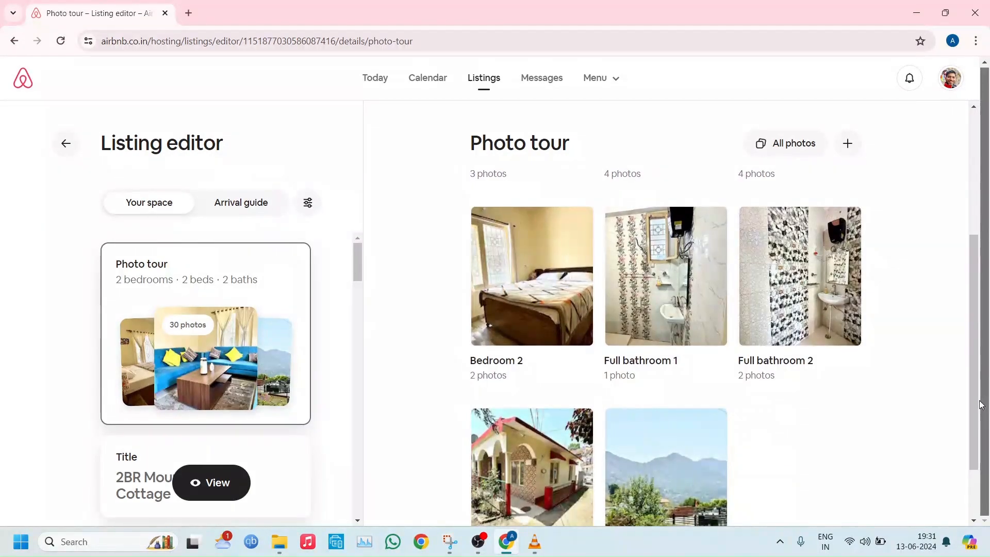
View the Bedroom 2 photos and details, and open the full collection of the listing's photos
{"action": "scroll", "coordinate": [977, 392], "scroll_direction": "up", "scroll_amount": 1}
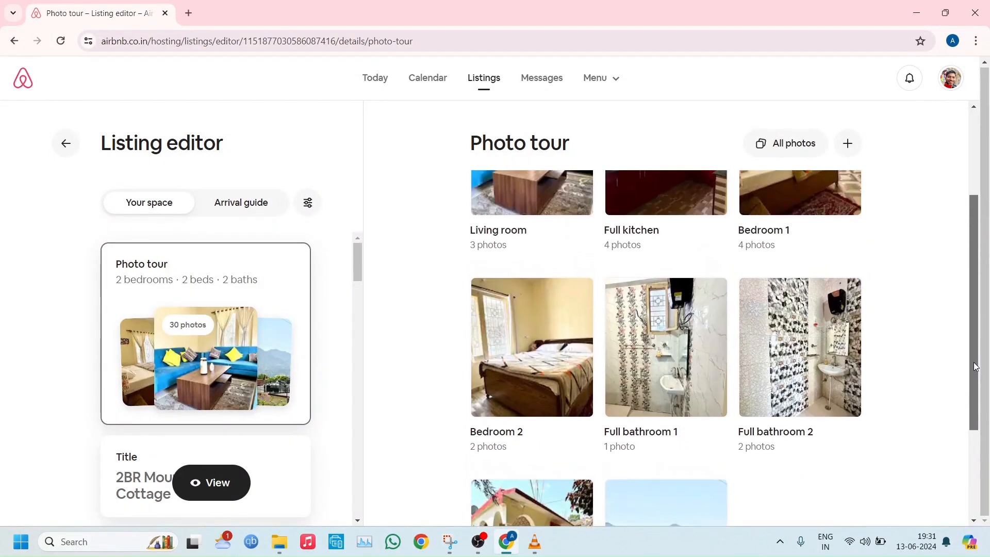
{"action": "left_click", "coordinate": [543, 398]}
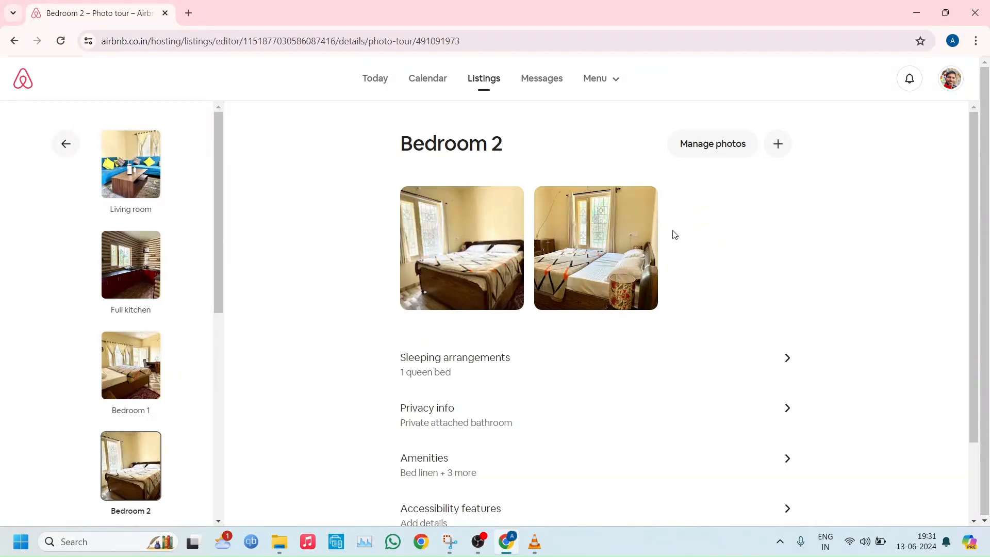
{"action": "left_click", "coordinate": [712, 139]}
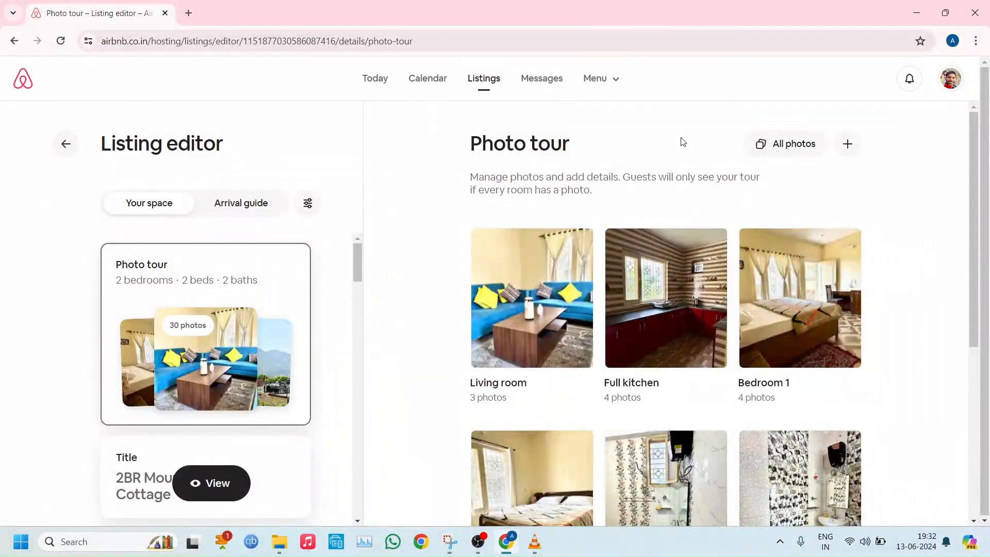
{"action": "left_click", "coordinate": [777, 148]}
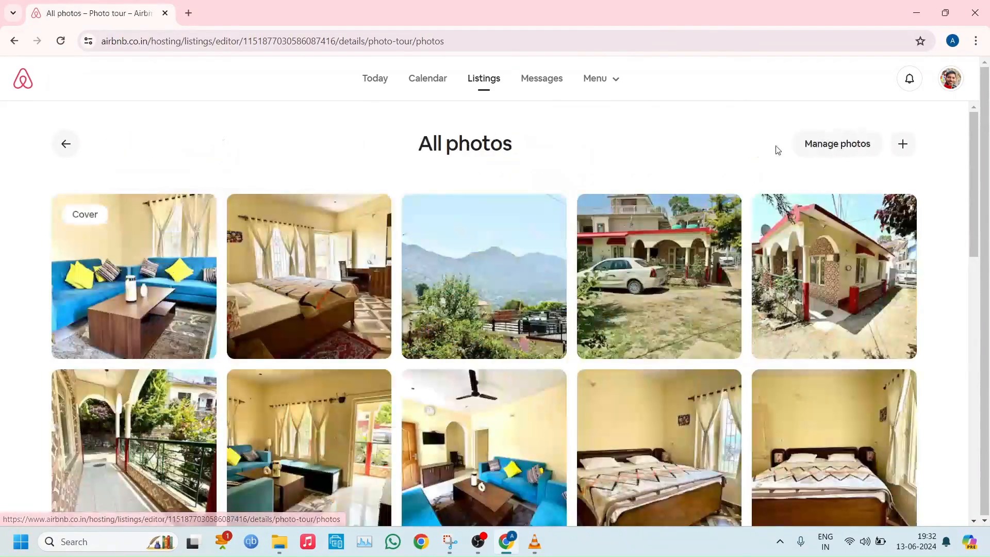
Look over the full collection of listing photos and return to the photo tour
{"action": "left_click_drag", "start_coordinate": [971, 163], "coordinate": [944, 154]}
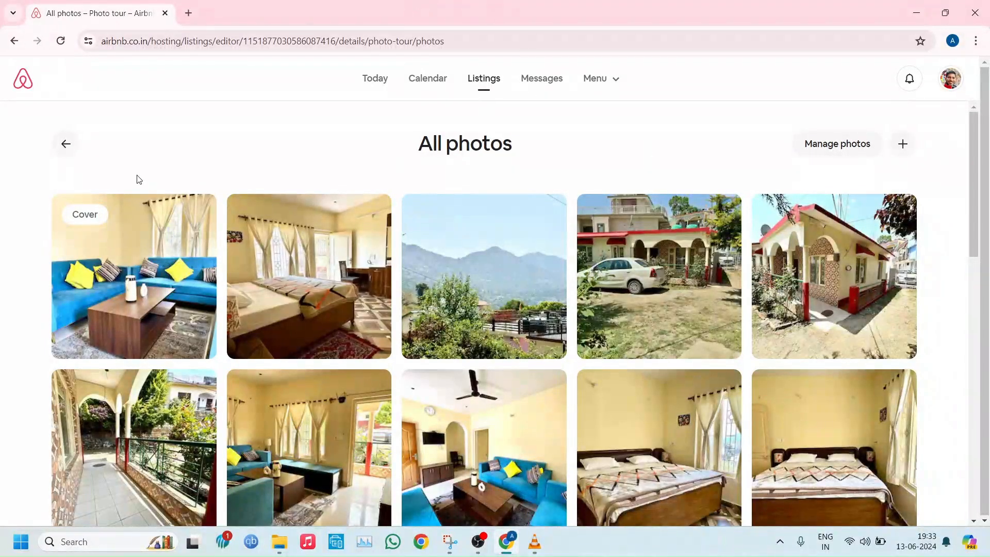
{"action": "left_click", "coordinate": [65, 150]}
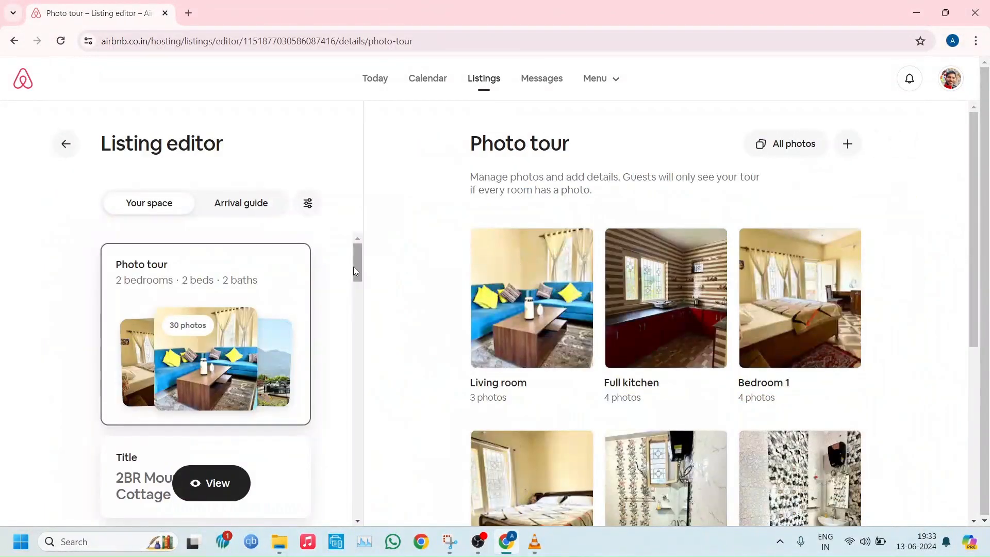
Review the listing's title, its property type with the assigned categories, and the number of guests setting
{"action": "left_click_drag", "start_coordinate": [357, 270], "coordinate": [355, 296]}
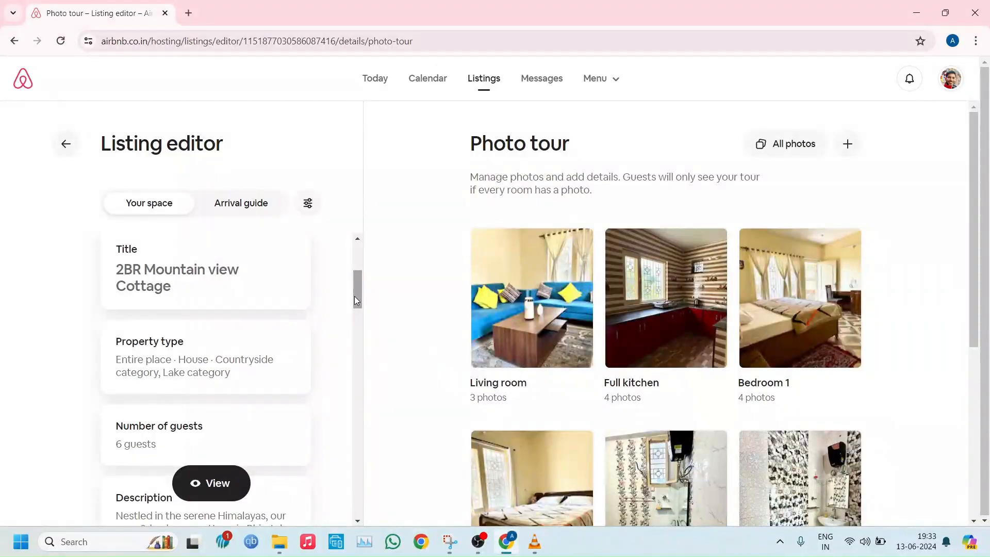
{"action": "left_click", "coordinate": [194, 292]}
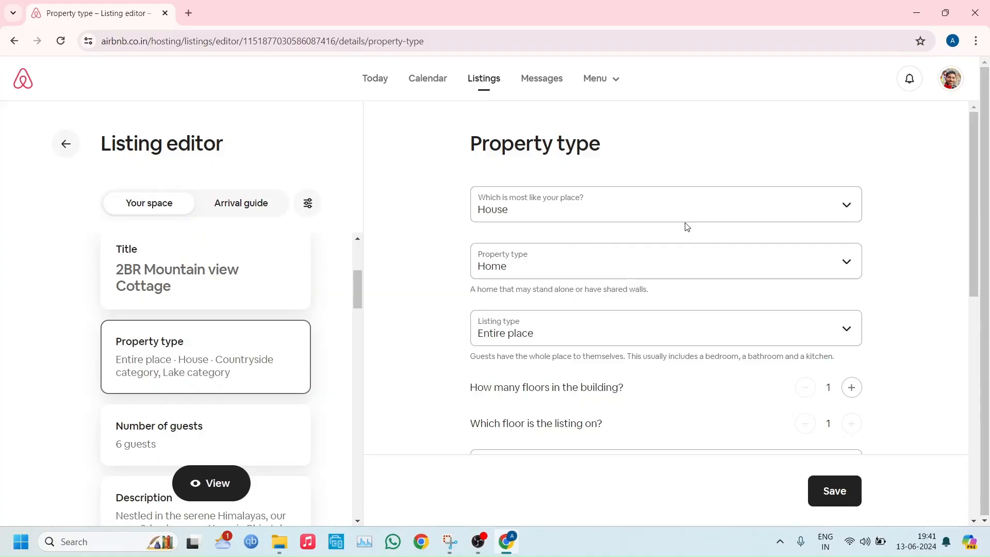
{"action": "left_click_drag", "start_coordinate": [974, 139], "coordinate": [962, 313]}
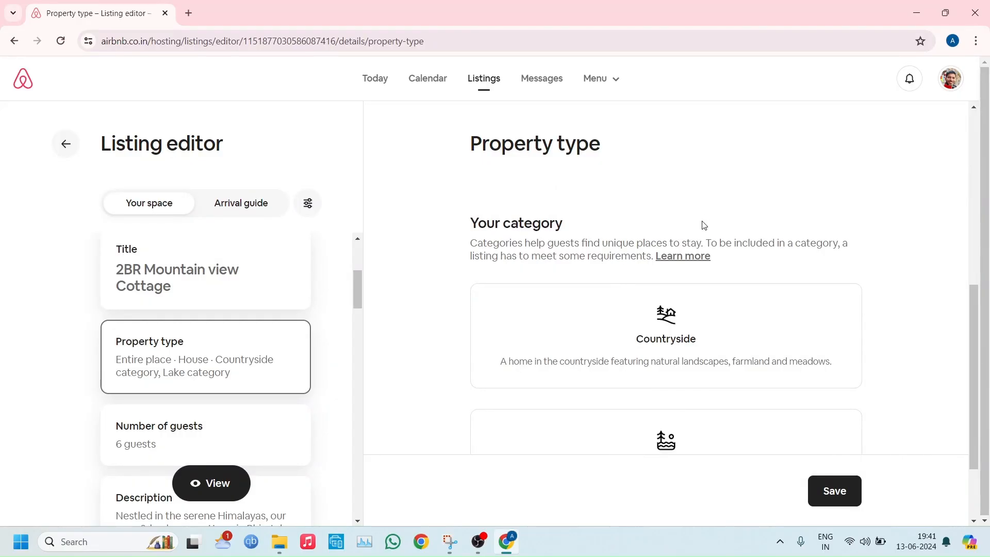
{"action": "left_click", "coordinate": [213, 433]}
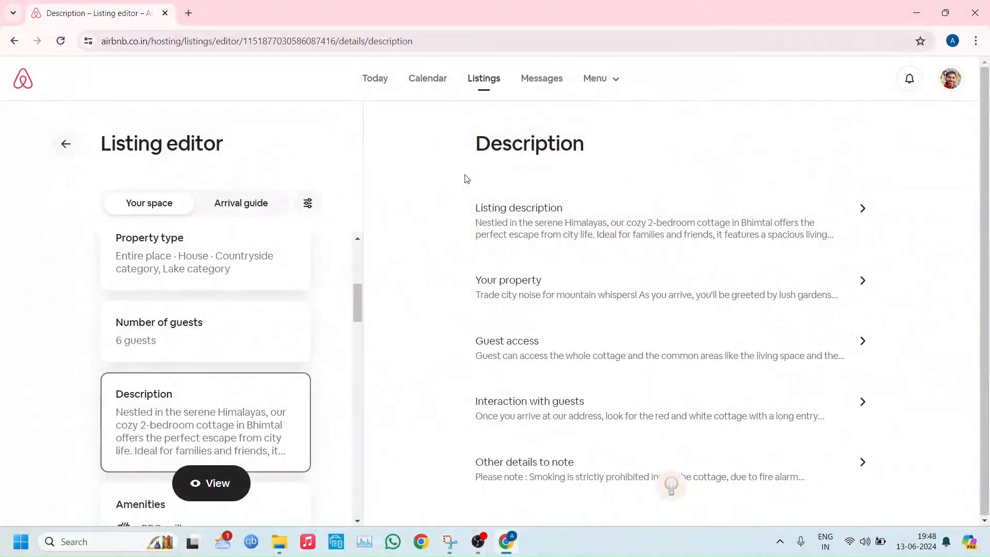
Read each section of the listing's description, from the listing description and property text through guest access, guest interaction and other details to note
{"action": "left_click", "coordinate": [505, 210]}
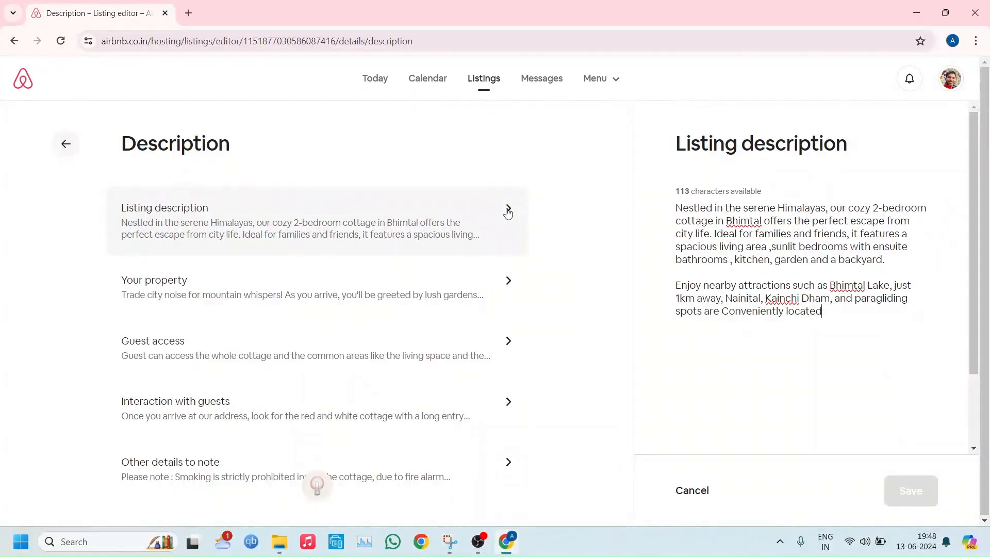
{"action": "left_click", "coordinate": [508, 280]}
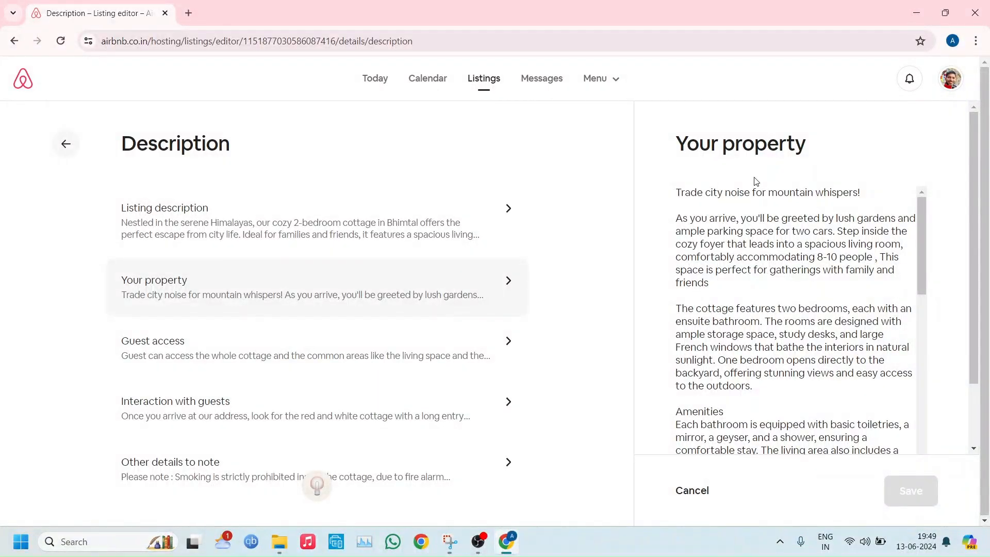
{"action": "left_click", "coordinate": [322, 350]}
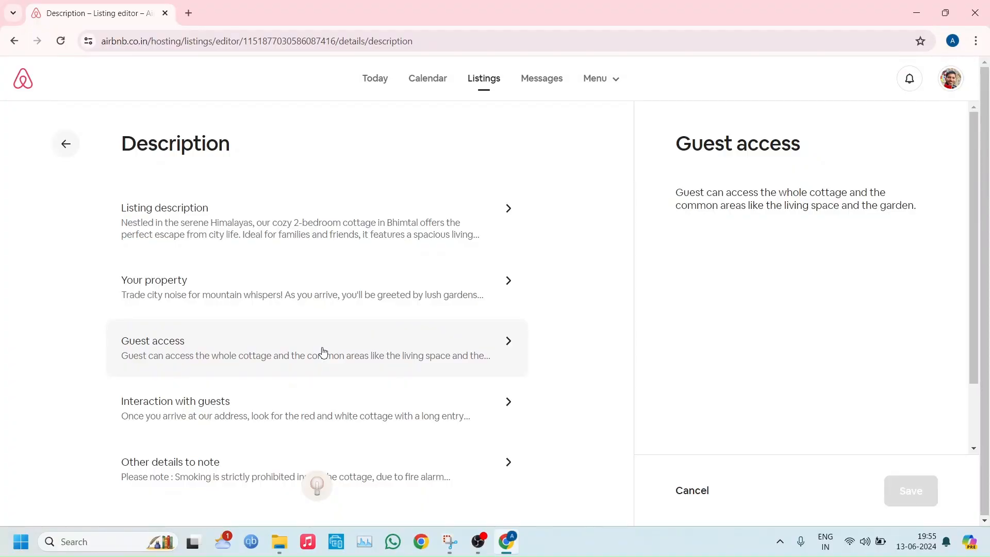
{"action": "left_click", "coordinate": [289, 430]}
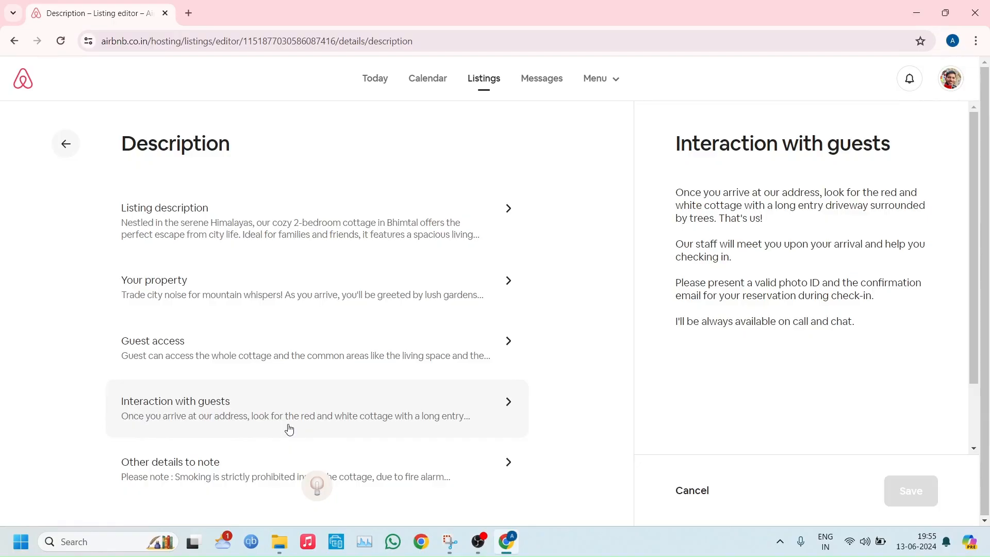
{"action": "left_click", "coordinate": [225, 467]}
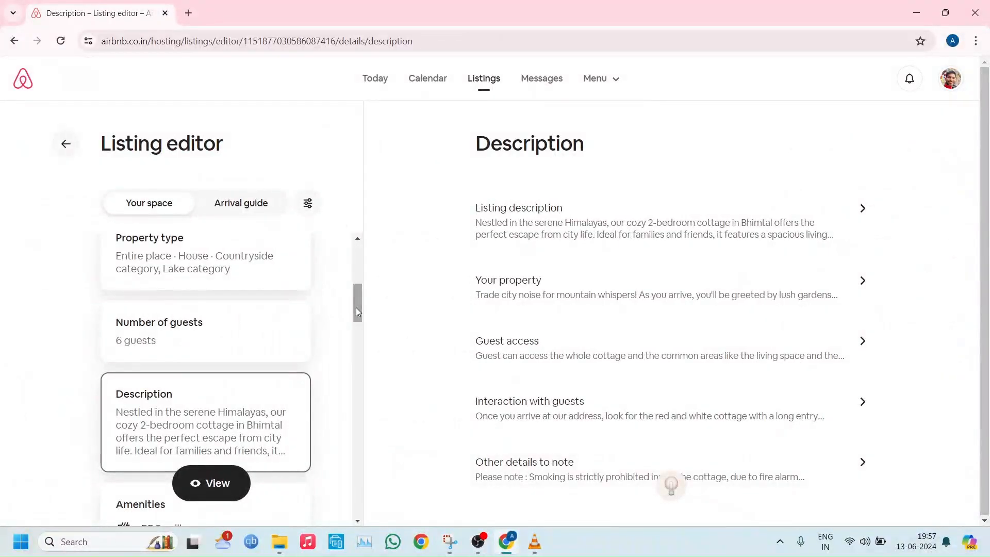
Open the listing's amenities and review the ones added so far
{"action": "left_click_drag", "start_coordinate": [356, 307], "coordinate": [358, 336]}
{"action": "left_click", "coordinate": [215, 373]}
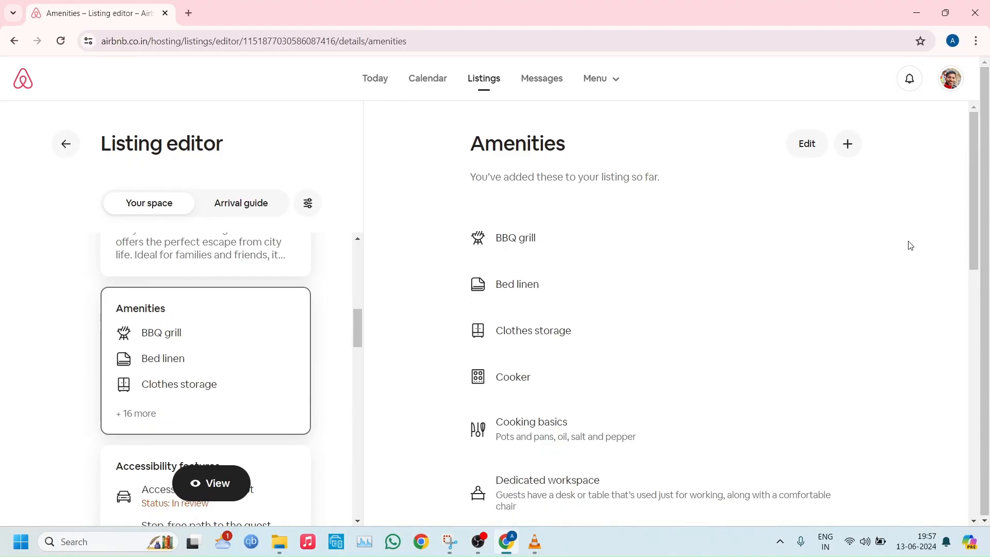
{"action": "left_click_drag", "start_coordinate": [978, 185], "coordinate": [979, 185]}
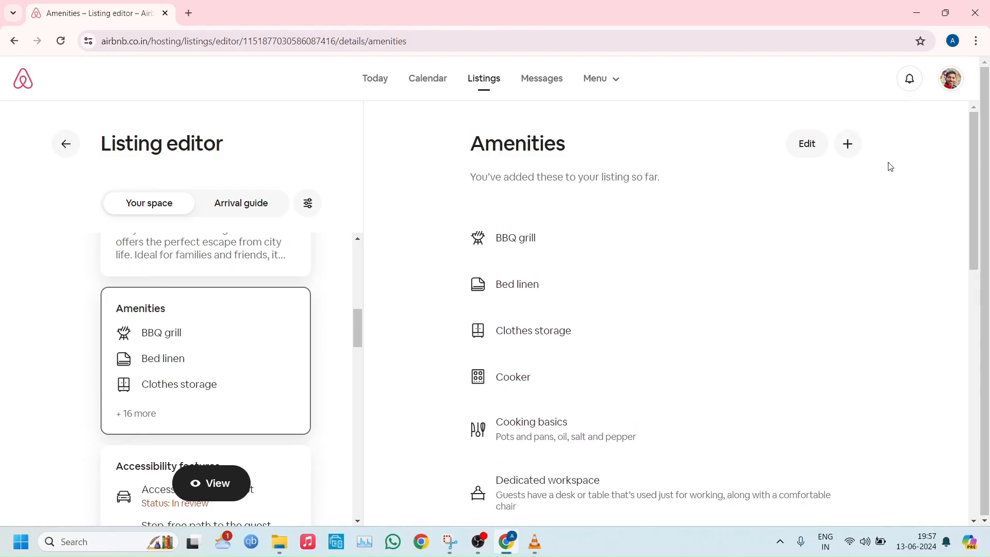
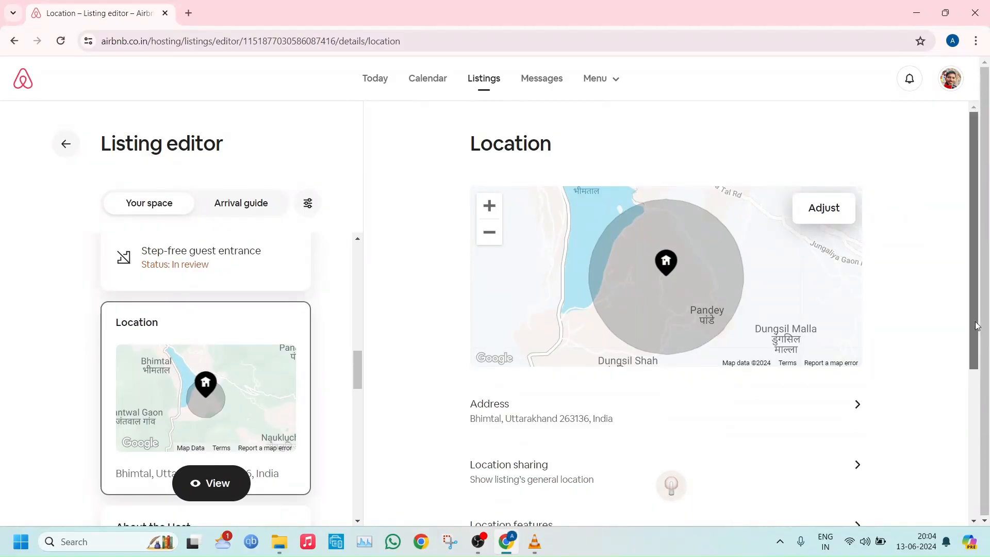
Review the listing's location settings, from address sharing to scenic views, and open the host profile
{"action": "left_click_drag", "start_coordinate": [978, 326], "coordinate": [978, 447]}
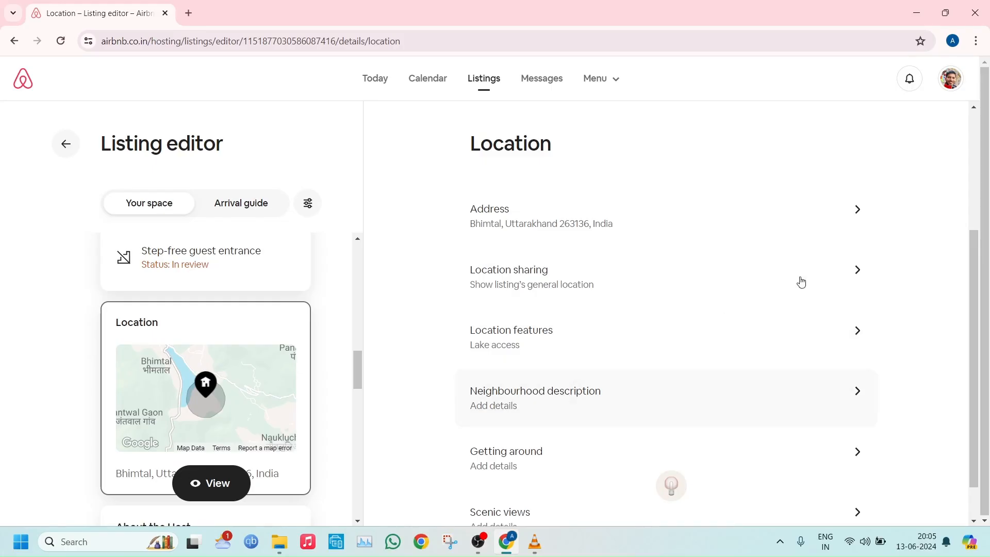
{"action": "left_click_drag", "start_coordinate": [973, 280], "coordinate": [975, 359]}
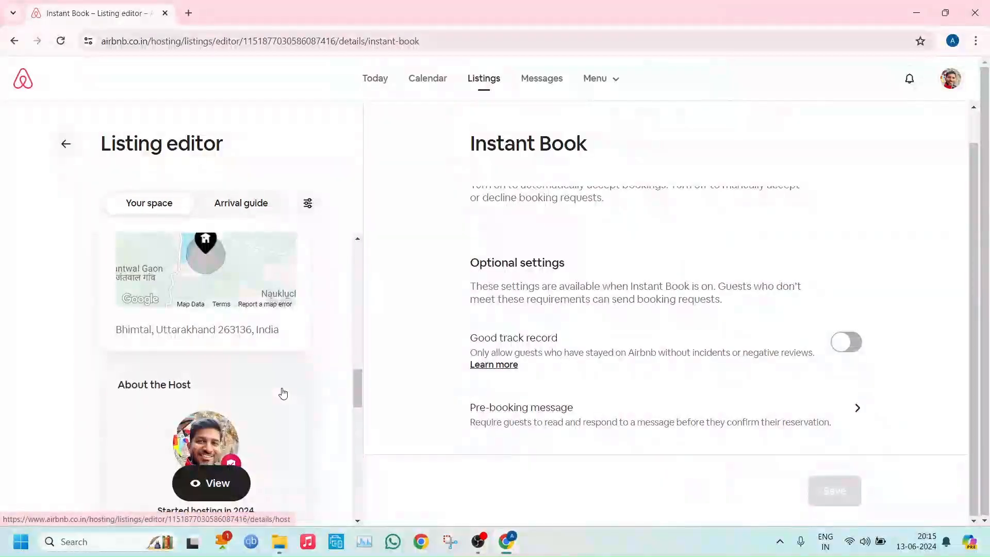
{"action": "left_click", "coordinate": [281, 393]}
{"action": "mouse_move", "coordinate": [360, 394]}
{"action": "left_mouse_down"}
{"action": "mouse_move", "coordinate": [360, 424]}
{"action": "mouse_move", "coordinate": [361, 410]}
{"action": "left_mouse_up"}
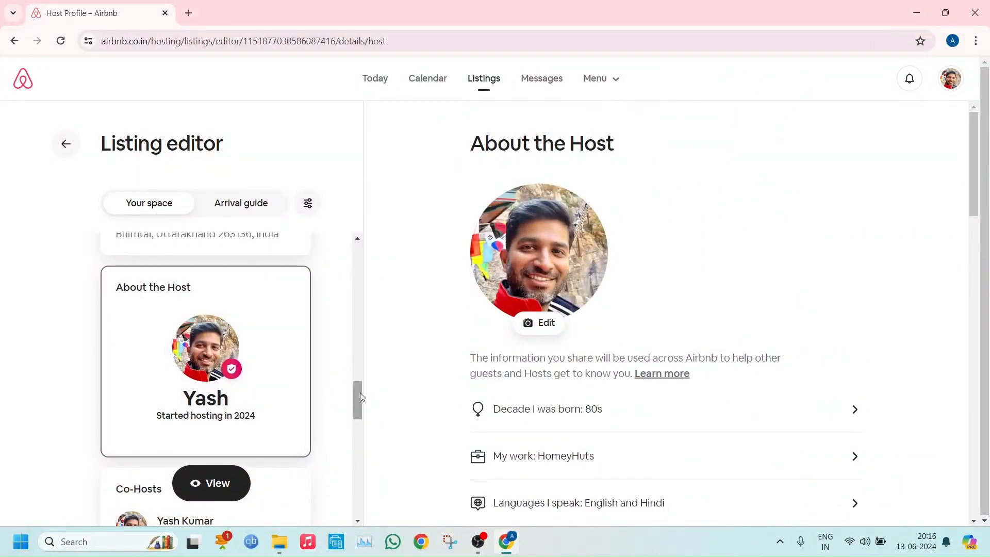
Check the listing's co-hosts and its Instant Book options, including good track record and pre-booking message
{"action": "left_click_drag", "start_coordinate": [361, 397], "coordinate": [361, 423]}
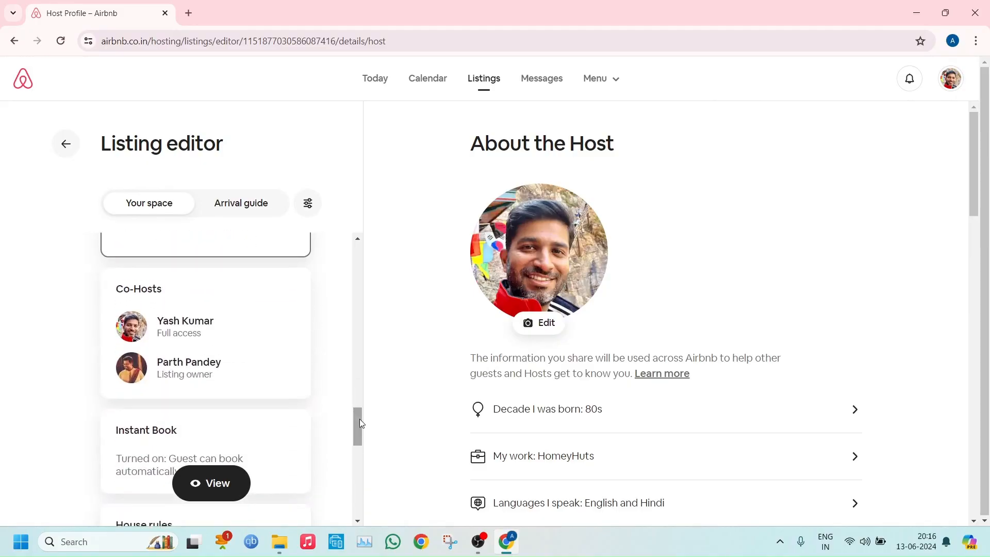
{"action": "left_click", "coordinate": [222, 307]}
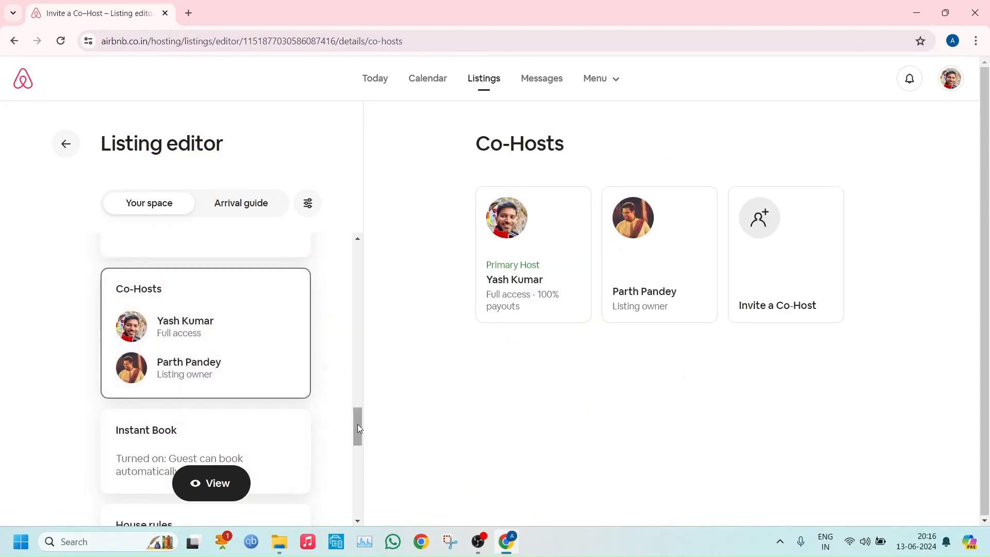
{"action": "left_click_drag", "start_coordinate": [357, 424], "coordinate": [360, 441]}
{"action": "left_click", "coordinate": [186, 332]}
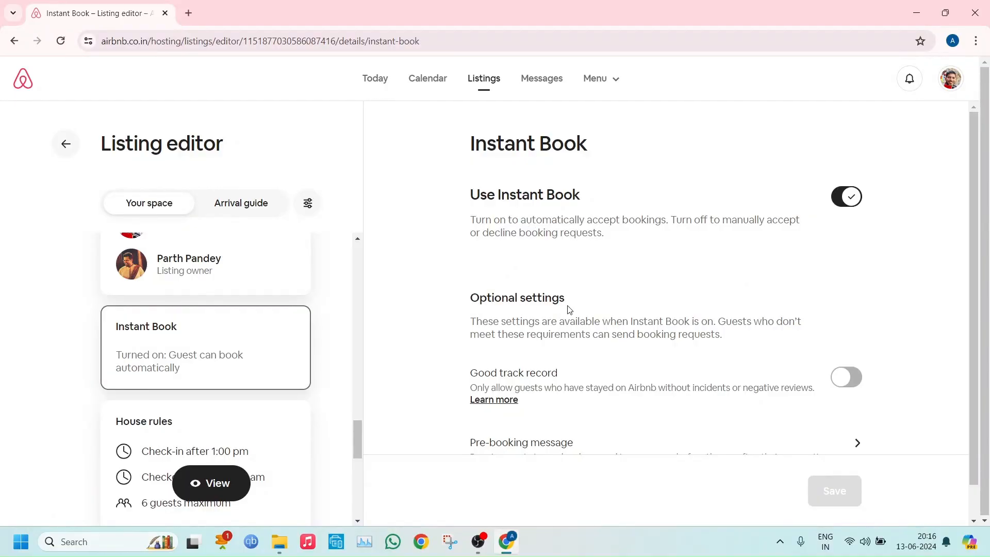
{"action": "left_click_drag", "start_coordinate": [973, 319], "coordinate": [971, 352]}
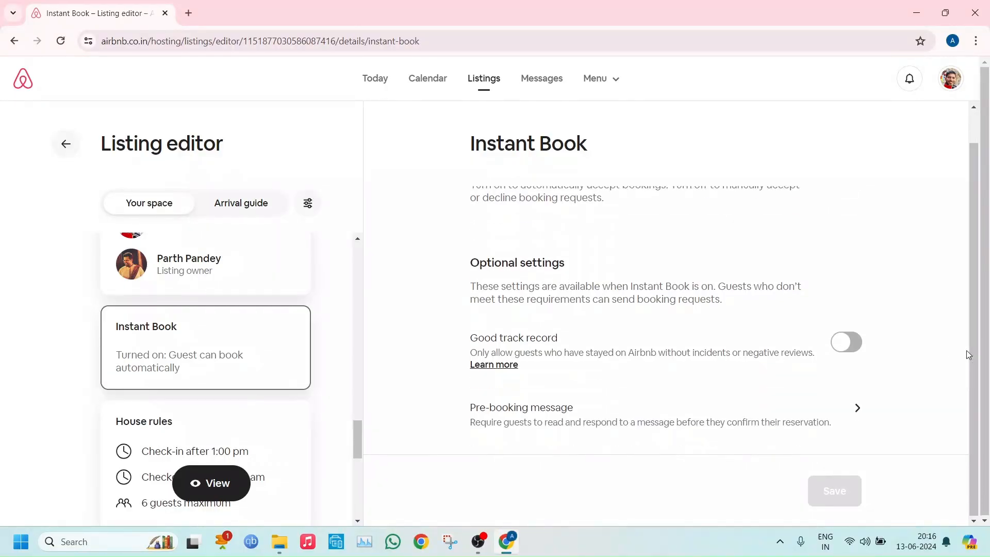
{"action": "left_click", "coordinate": [550, 347]}
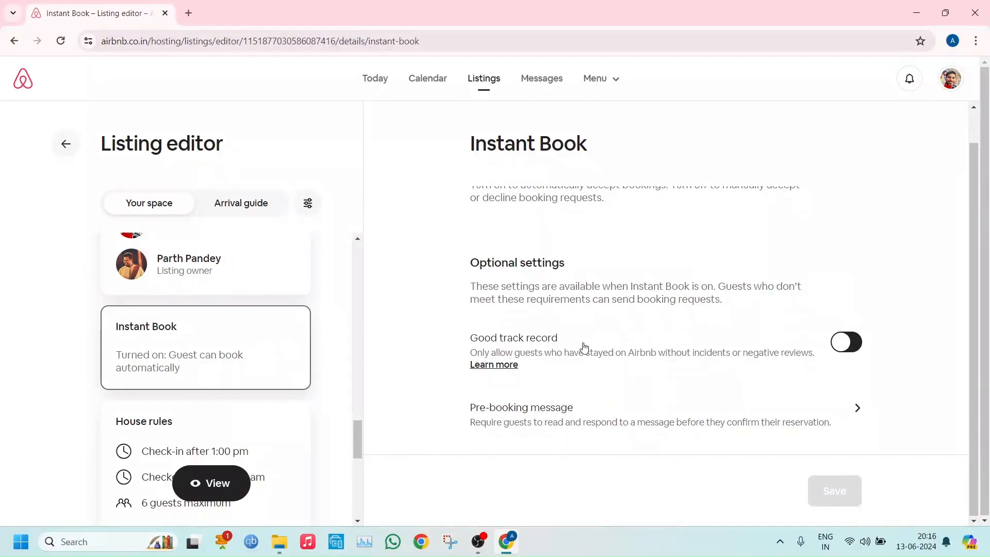
{"action": "left_click", "coordinate": [584, 349]}
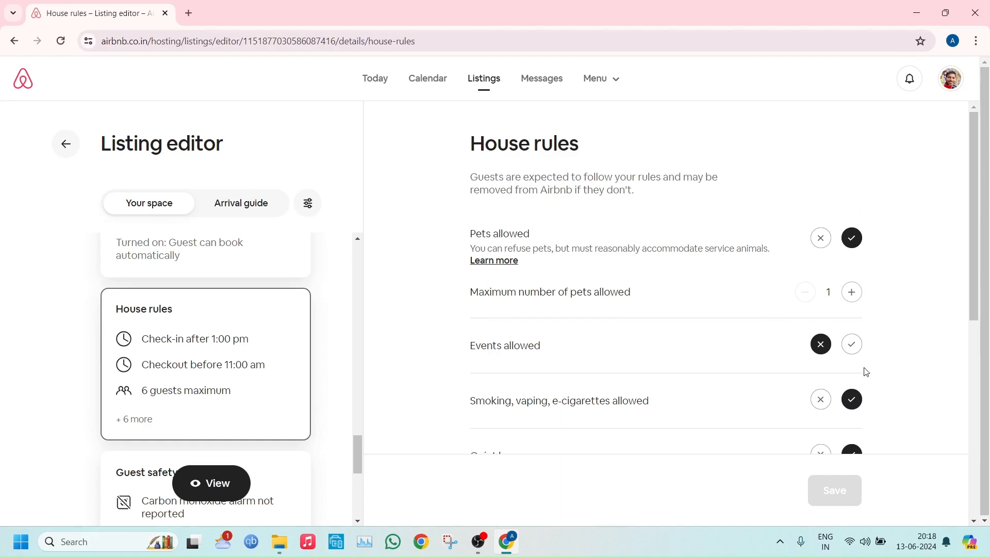
Read through the house rules and look at the guest safety property info without changing it
{"action": "left_click_drag", "start_coordinate": [982, 282], "coordinate": [954, 433]}
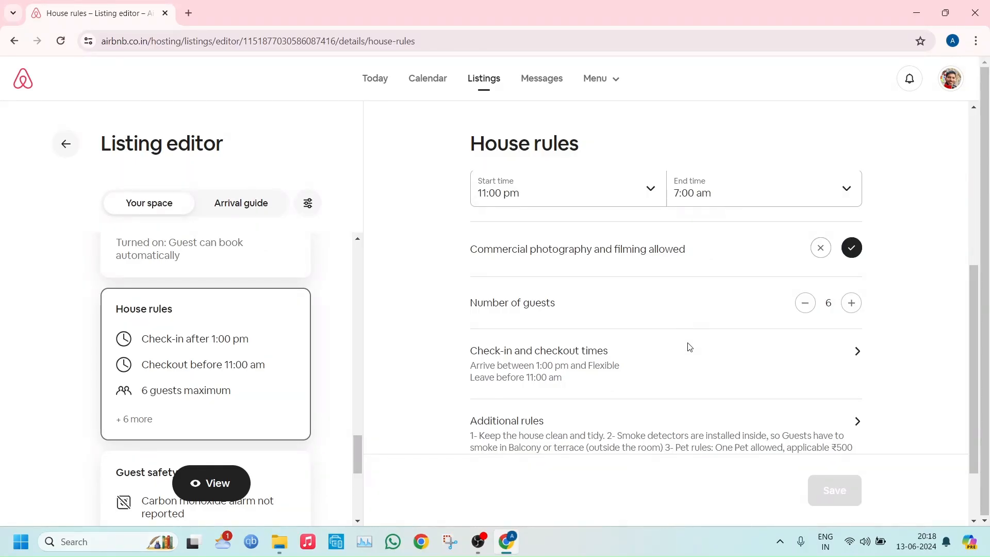
{"action": "left_click_drag", "start_coordinate": [974, 290], "coordinate": [981, 163]}
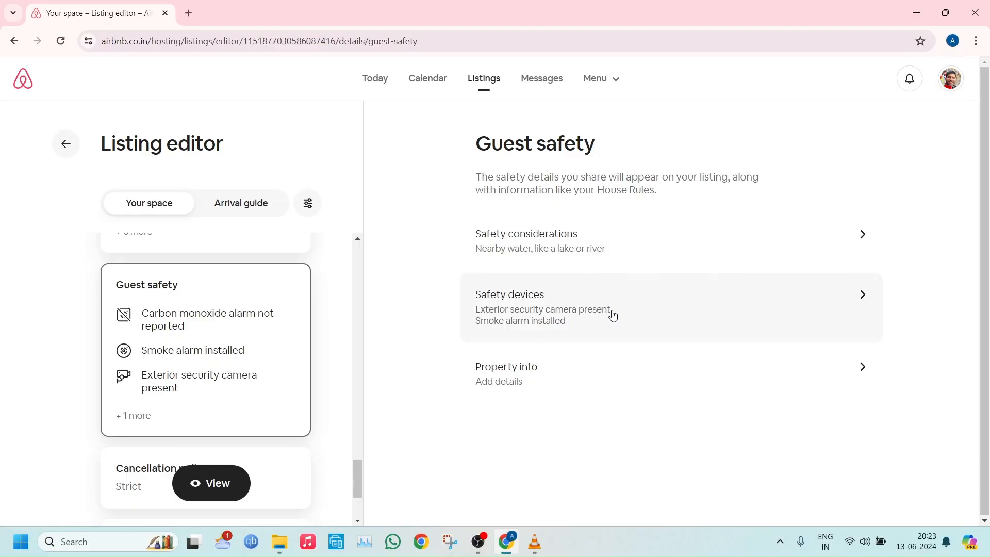
{"action": "left_click", "coordinate": [578, 374]}
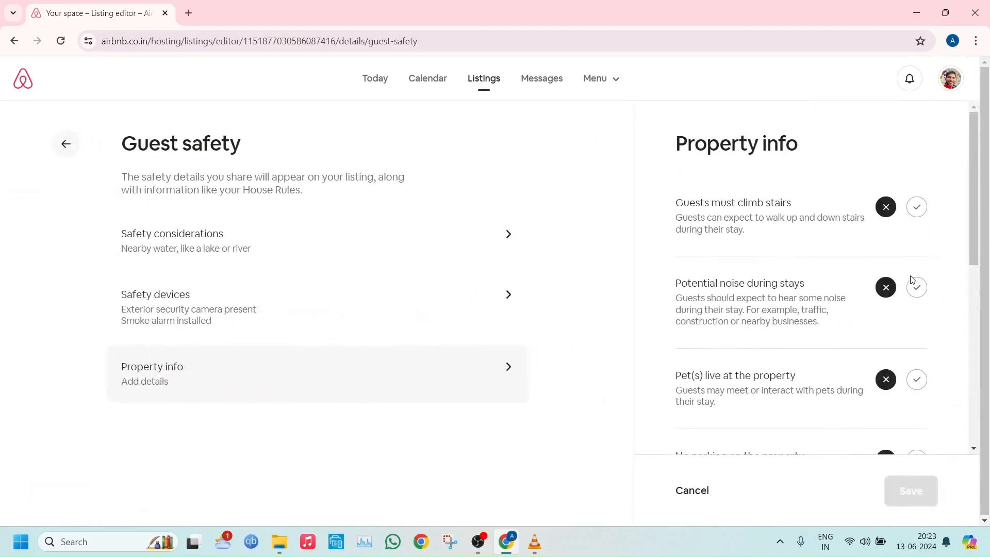
{"action": "left_click", "coordinate": [680, 492]}
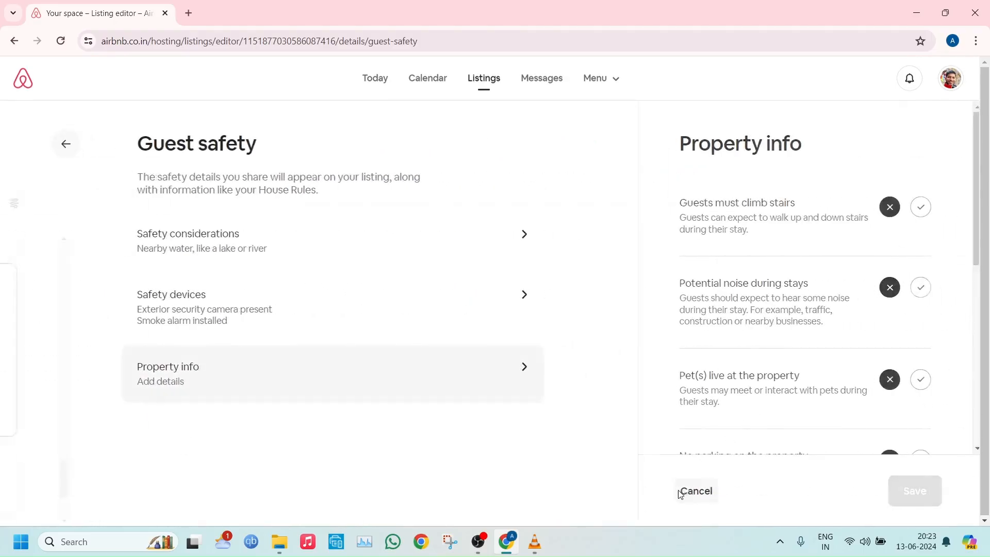
Open the cancellation policy and compare the standard policy choices from Flexible to Strict, leaving without a change
{"action": "scroll", "coordinate": [356, 521], "scroll_direction": "down", "scroll_amount": 2}
{"action": "left_click", "coordinate": [230, 387]}
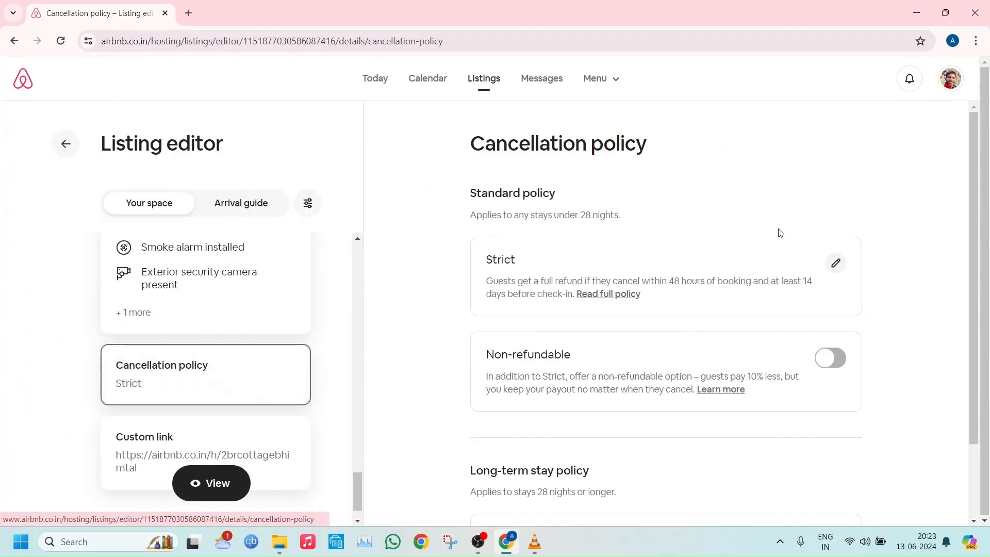
{"action": "left_click", "coordinate": [836, 264]}
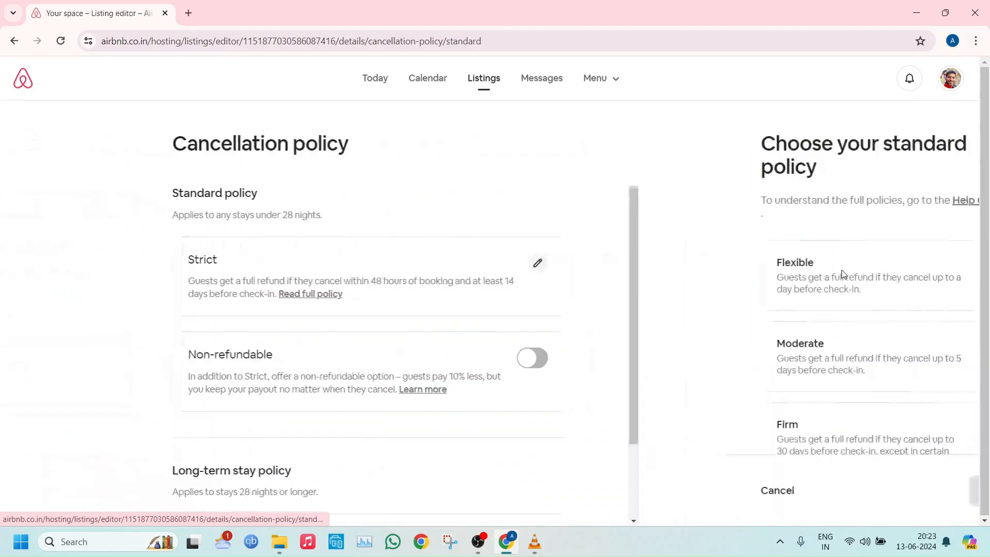
{"action": "left_click_drag", "start_coordinate": [969, 246], "coordinate": [972, 347]}
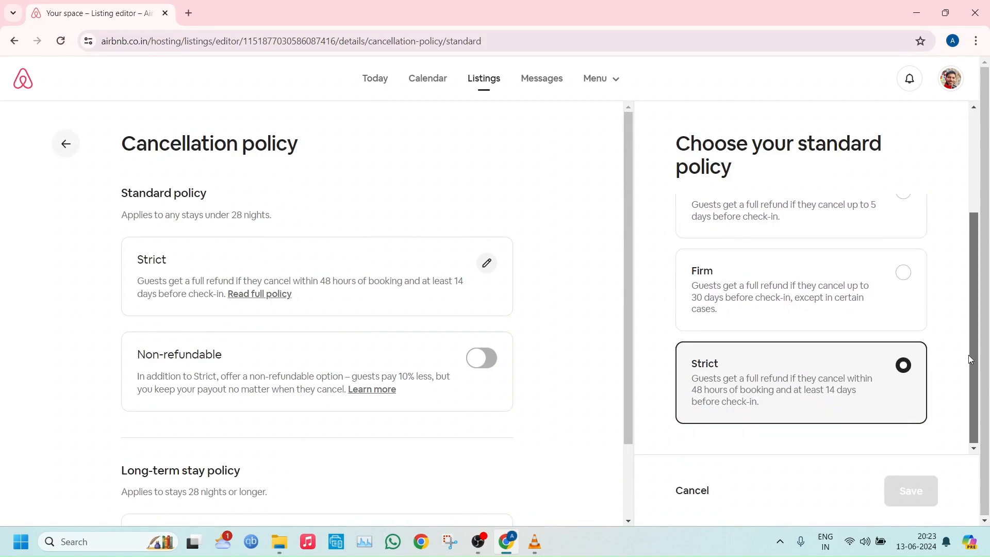
{"action": "scroll", "coordinate": [832, 277], "scroll_direction": "up", "scroll_amount": 3}
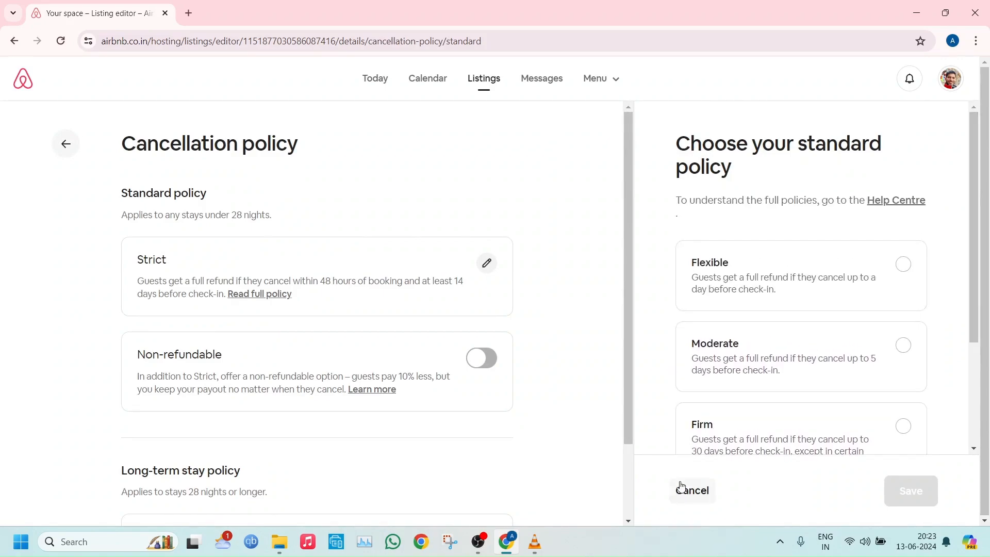
{"action": "left_click", "coordinate": [687, 493]}
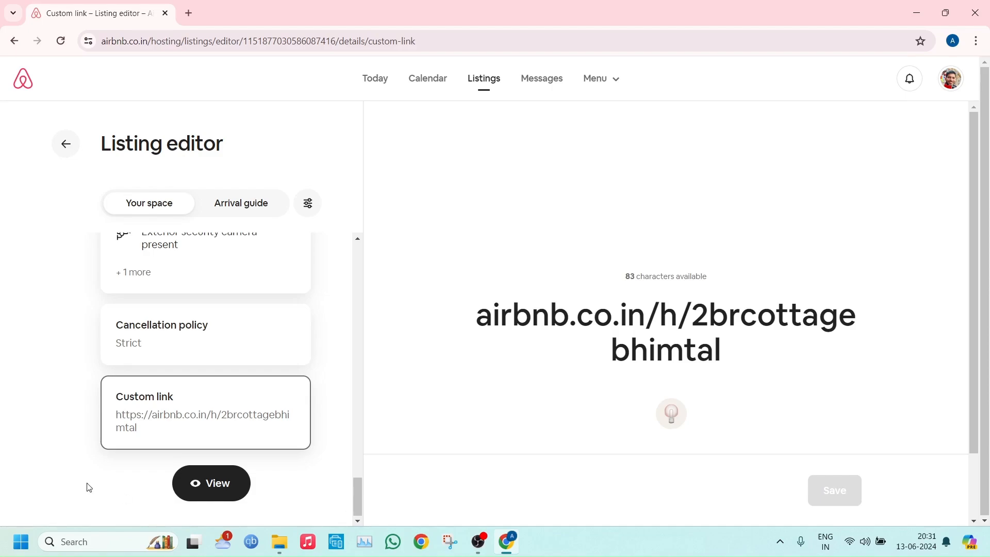
Preview the listing as guests see it, first in the desktop view and in the mobile view
{"action": "left_click", "coordinate": [205, 488]}
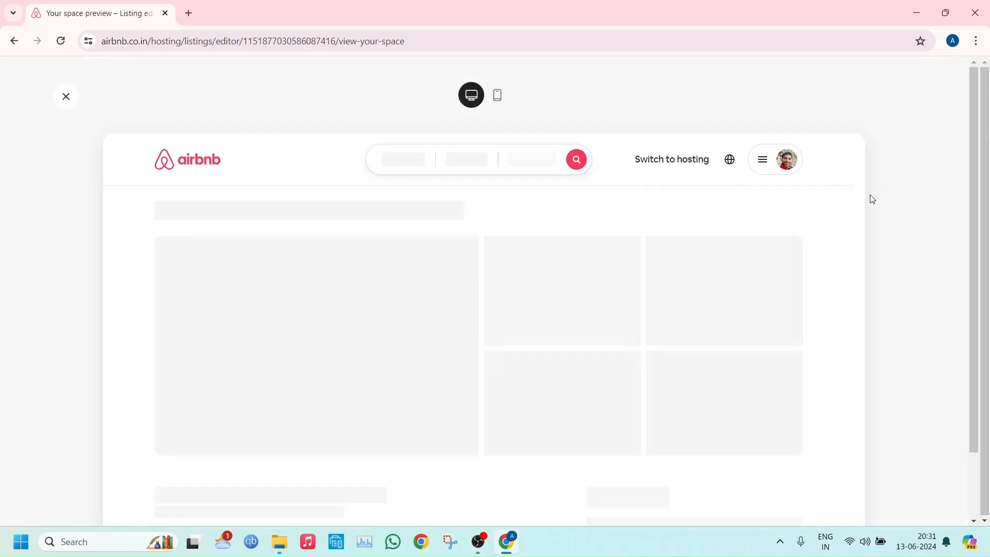
{"action": "left_click_drag", "start_coordinate": [856, 182], "coordinate": [852, 159]}
{"action": "left_click", "coordinate": [496, 98]}
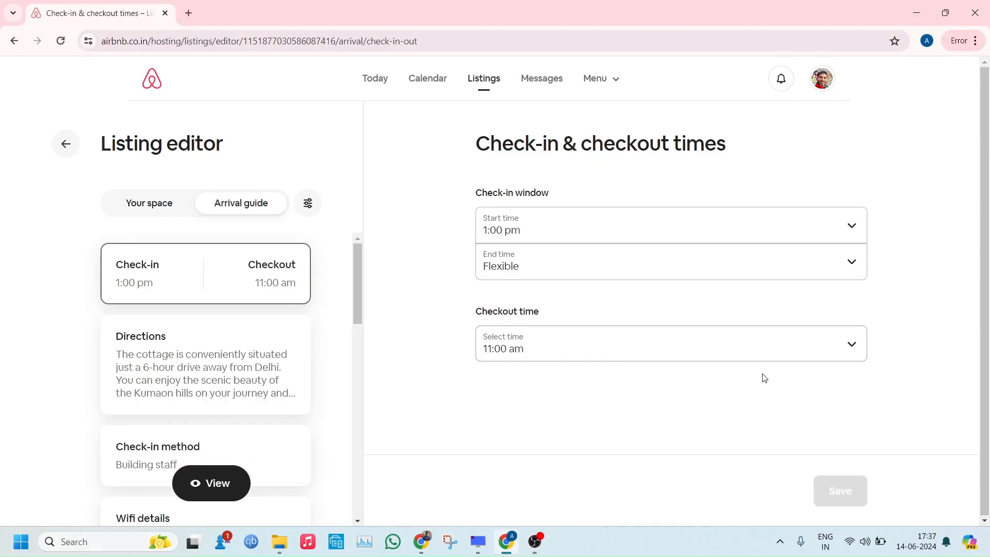
Review the arrival guide's directions and check-in method, continuing past the wifi details to the house manual
{"action": "left_click", "coordinate": [208, 416]}
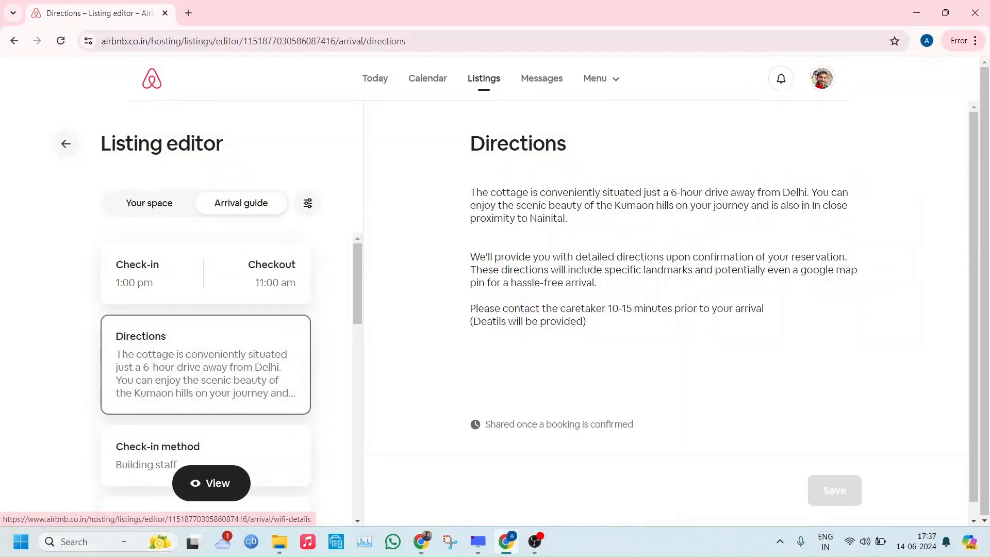
{"action": "left_click", "coordinate": [153, 481]}
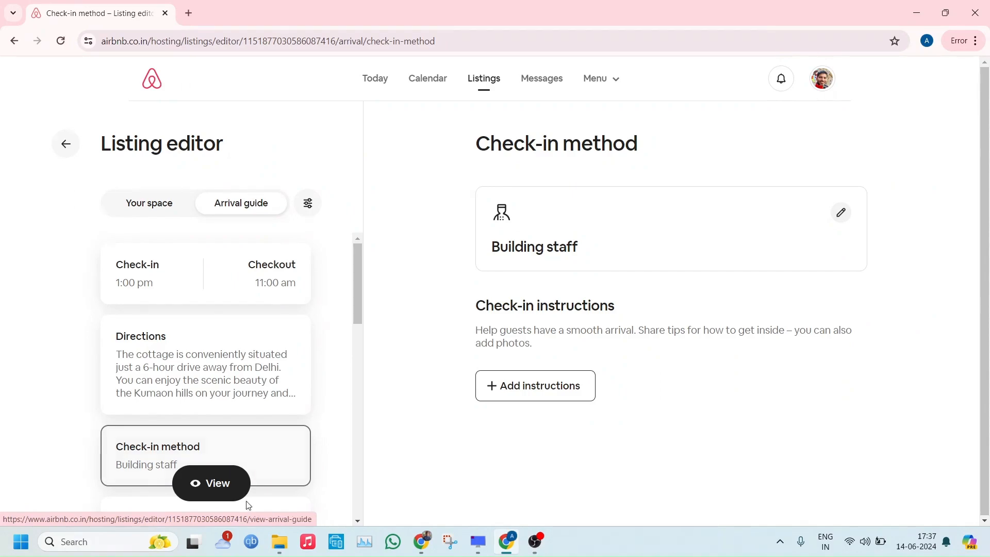
{"action": "left_click", "coordinate": [358, 522]}
{"action": "left_click", "coordinate": [357, 523]}
{"action": "left_click", "coordinate": [357, 523]}
{"action": "left_click", "coordinate": [358, 523]}
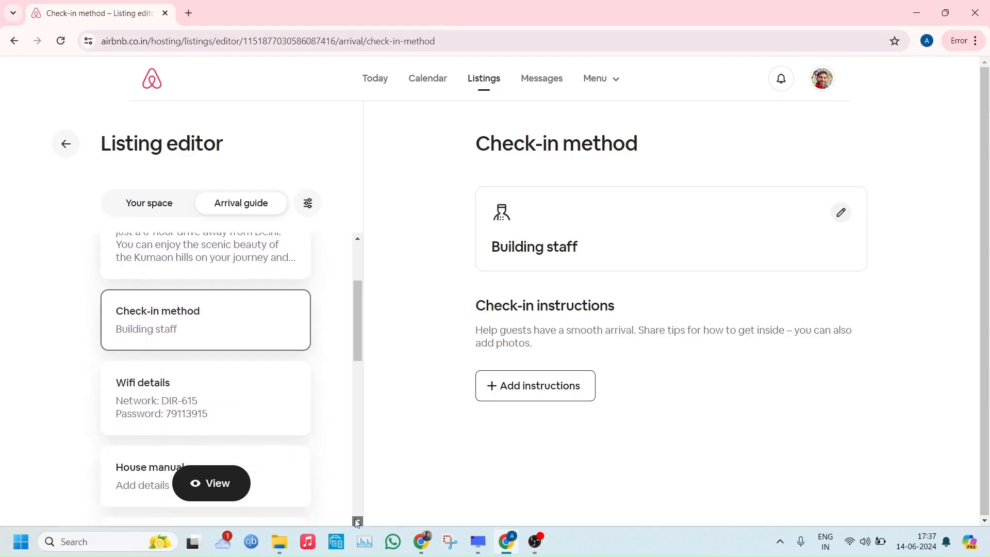
{"action": "left_click", "coordinate": [358, 523]}
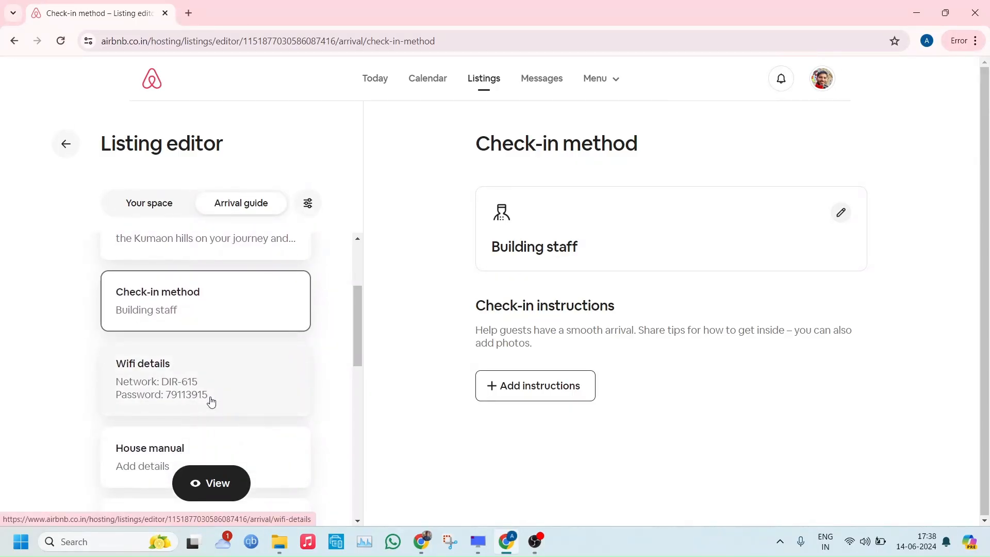
{"action": "left_click", "coordinate": [273, 451]}
Look over the arrival guide's checkout instructions, guidebooks and interaction preferences
{"action": "left_click_drag", "start_coordinate": [358, 307], "coordinate": [352, 354]}
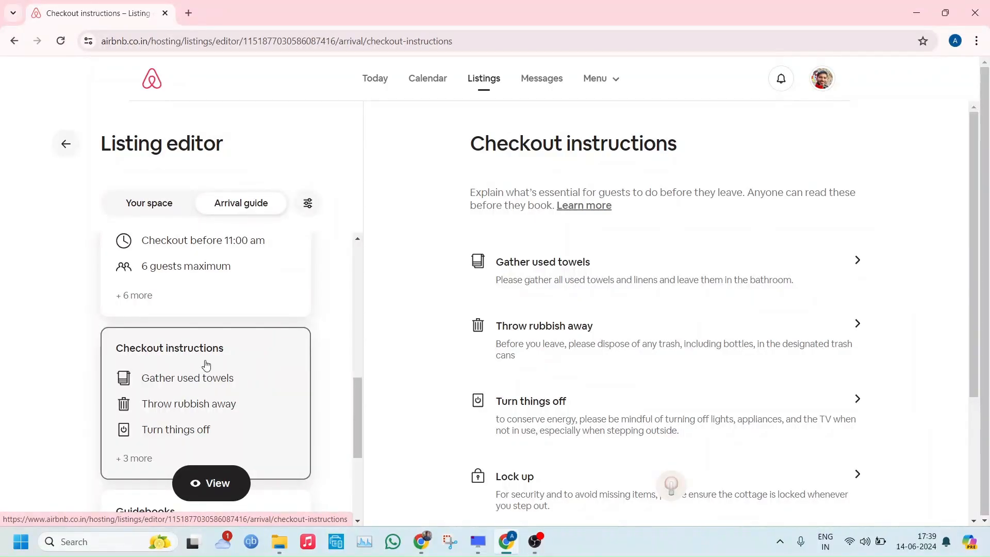
{"action": "left_click_drag", "start_coordinate": [351, 417], "coordinate": [345, 463]}
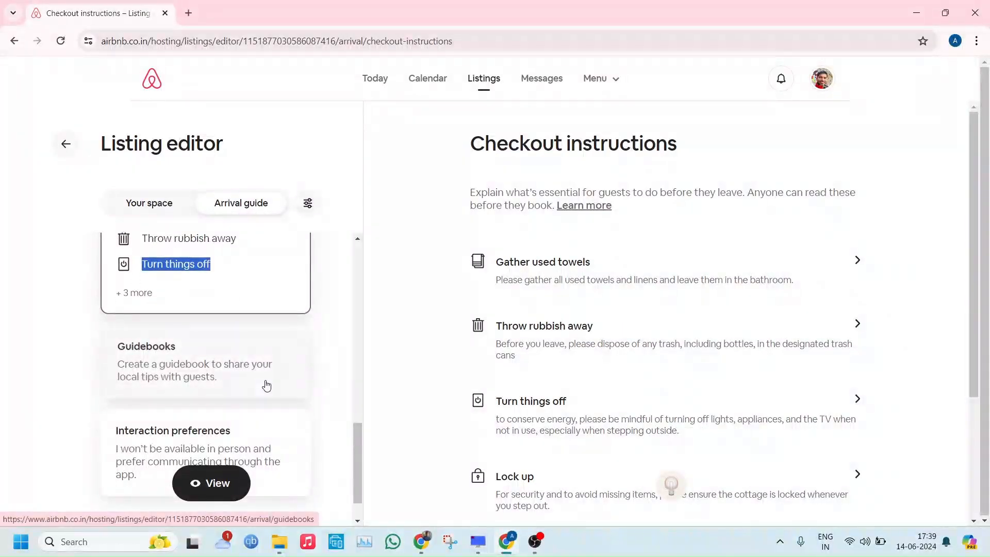
{"action": "left_click", "coordinate": [266, 385]}
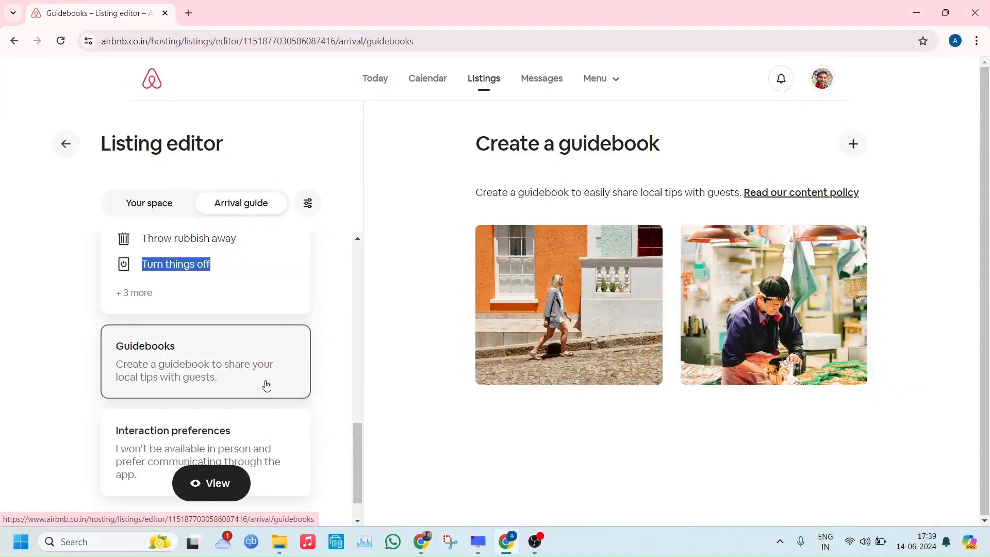
{"action": "left_click", "coordinate": [181, 455]}
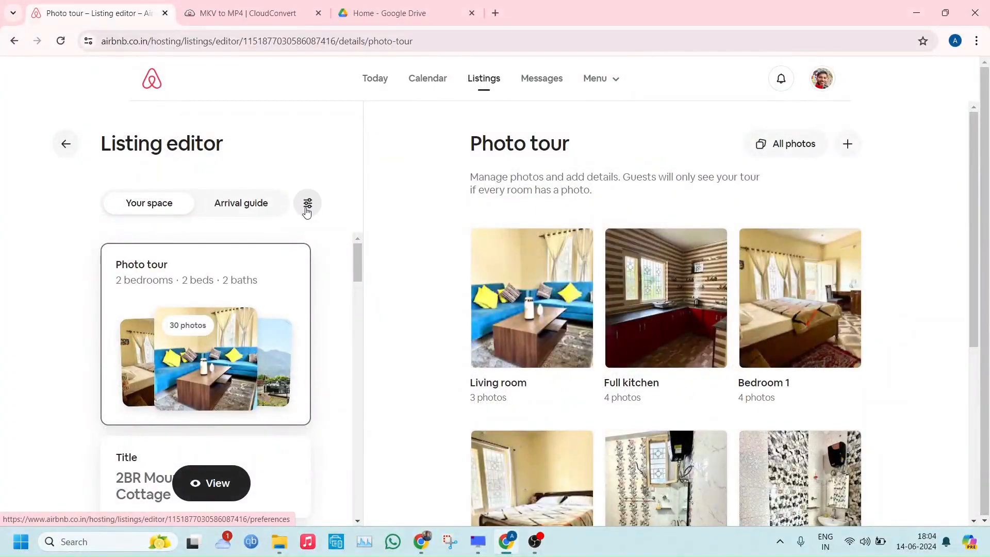
Go through the listing's preferences: listing status, languages, guest requirements, local laws, taxes and listing removal
{"action": "left_click", "coordinate": [306, 209]}
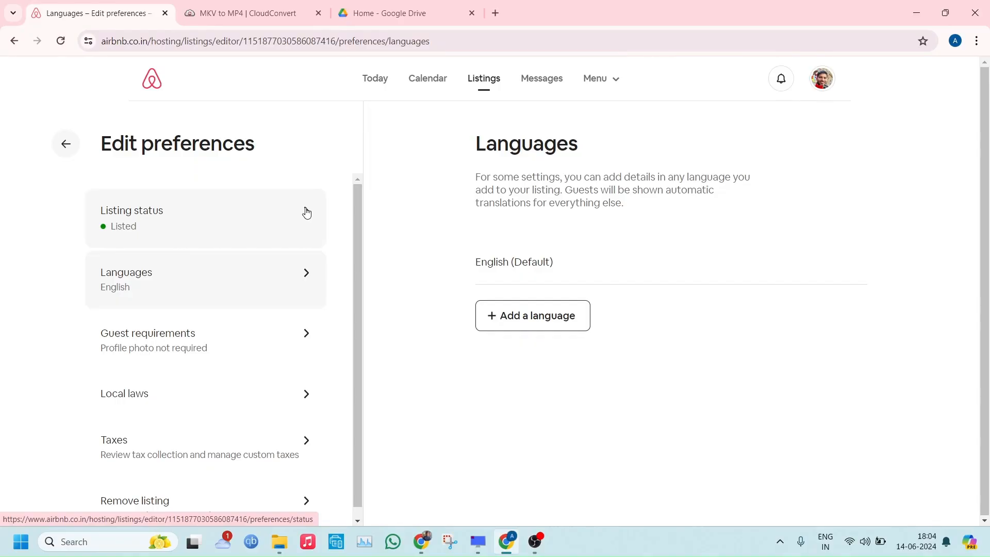
{"action": "left_click", "coordinate": [181, 223]}
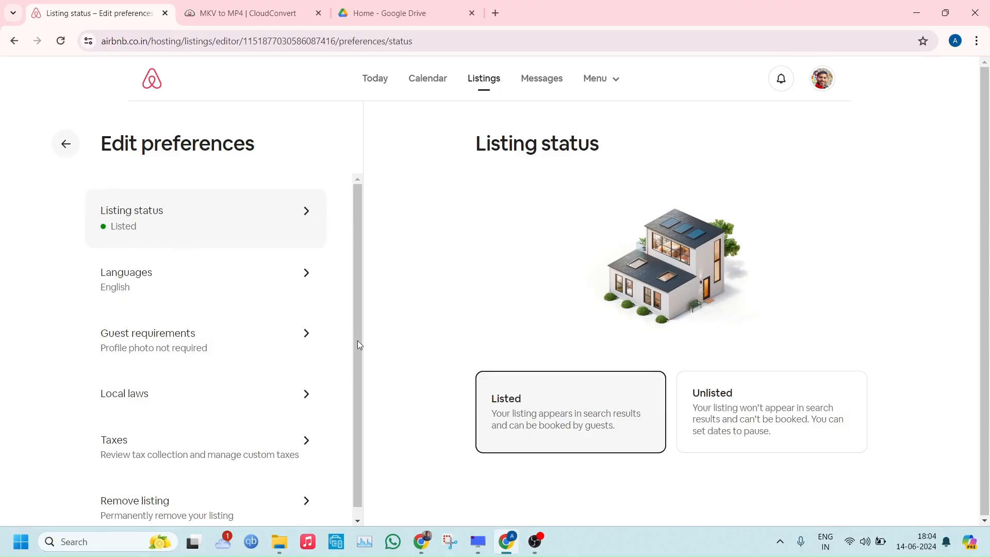
{"action": "left_click", "coordinate": [175, 268]}
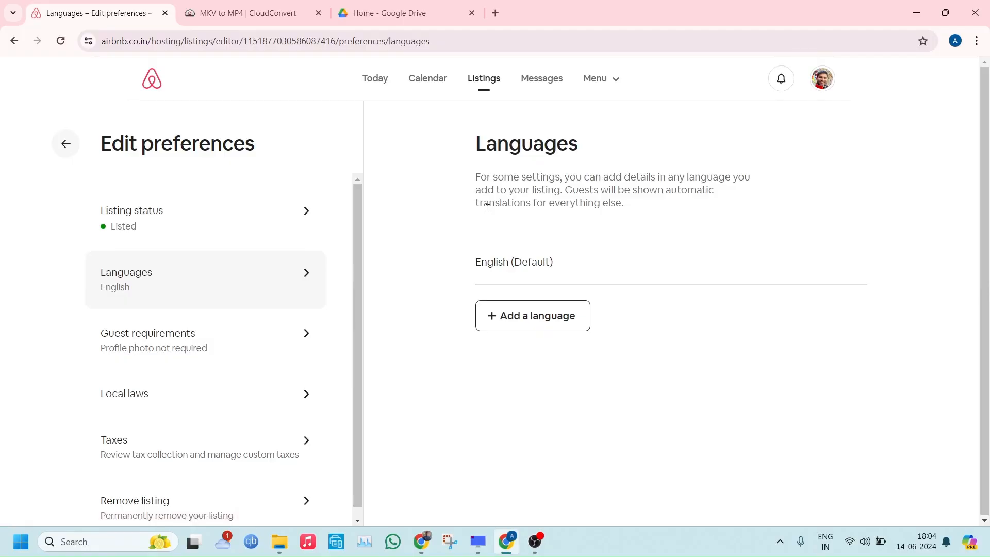
{"action": "left_click", "coordinate": [195, 339]}
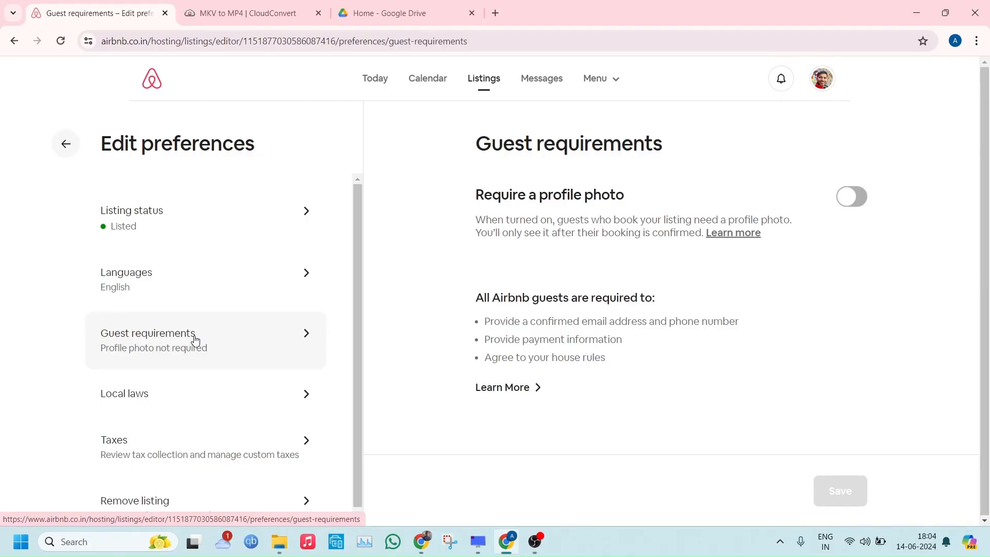
{"action": "left_click", "coordinate": [175, 390]}
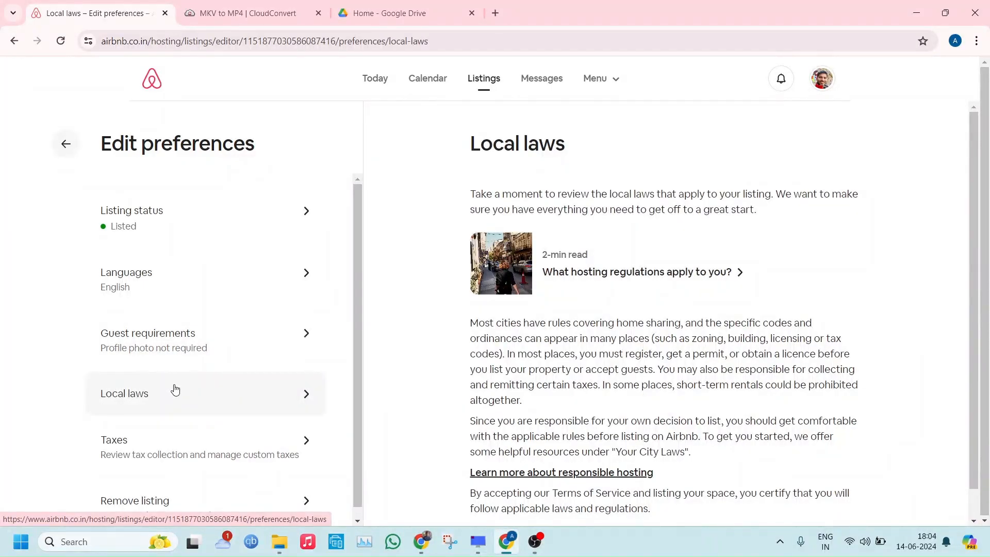
{"action": "left_click", "coordinate": [187, 447]}
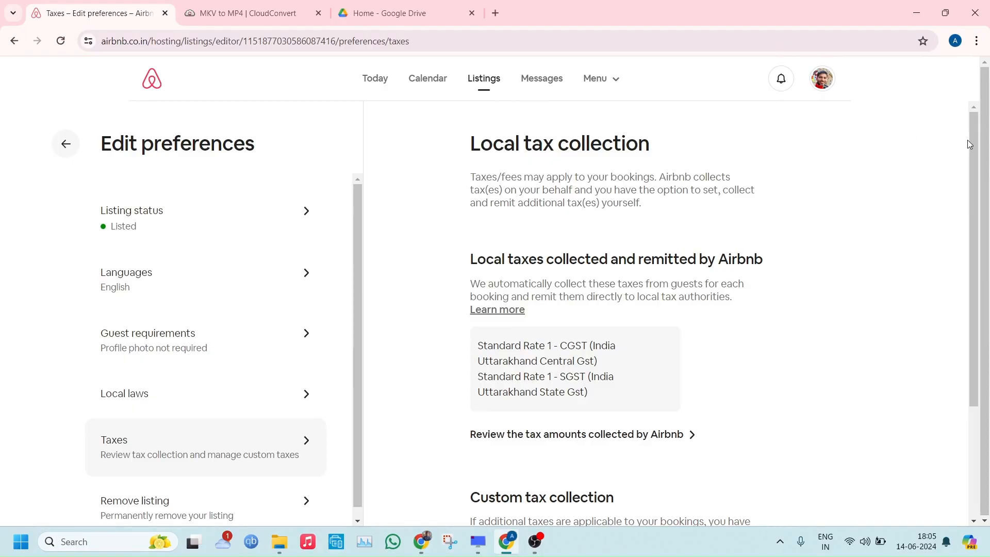
{"action": "left_click_drag", "start_coordinate": [970, 143], "coordinate": [968, 253]}
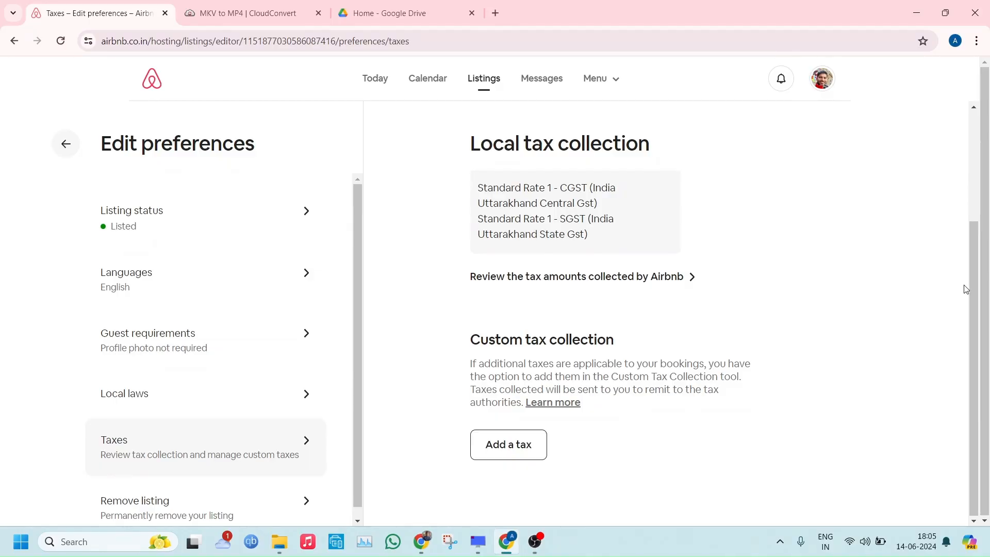
{"action": "left_click", "coordinate": [212, 496]}
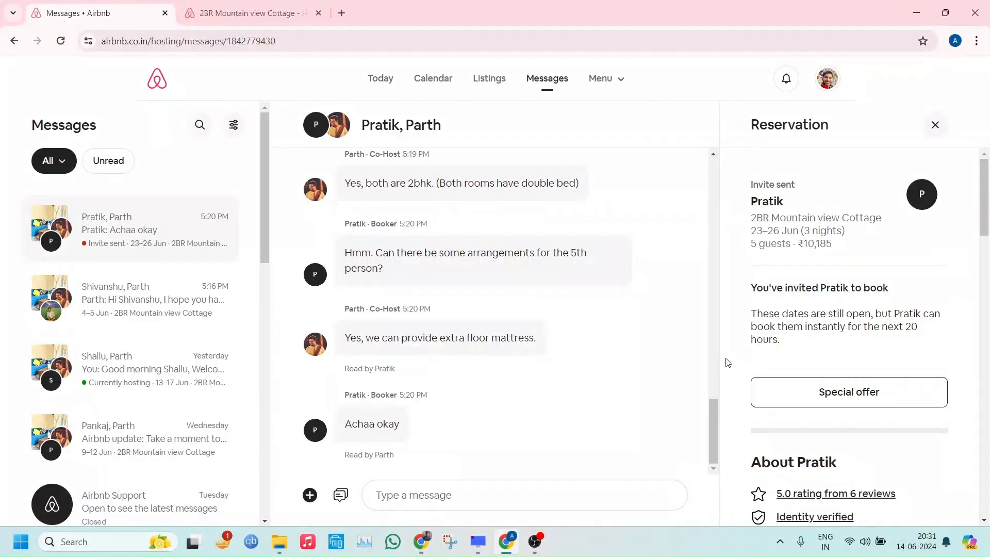
Open a special offer for the guest in the message thread and view its listing, dates, guests and subtotal fields
{"action": "left_click", "coordinate": [829, 392]}
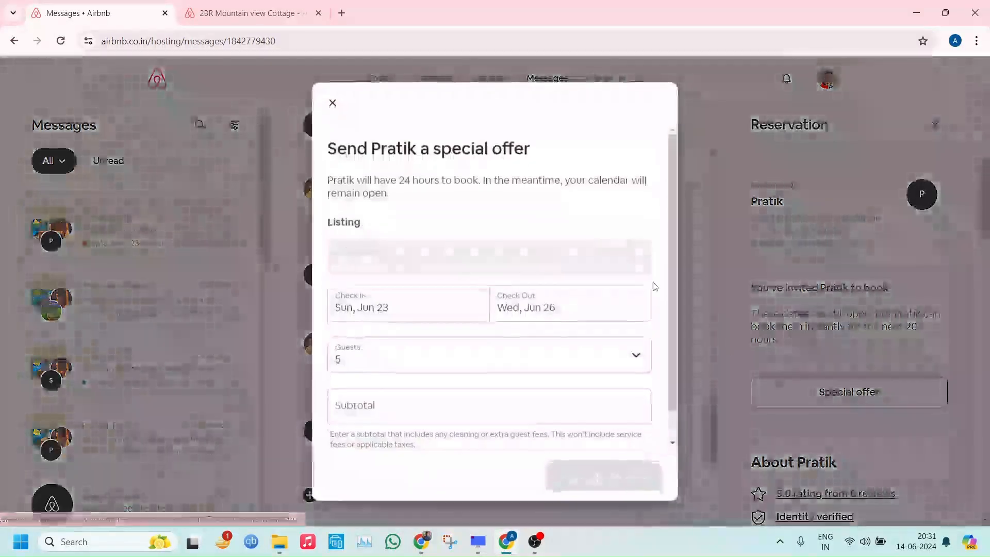
{"action": "scroll", "coordinate": [671, 273], "scroll_direction": "down", "scroll_amount": 1}
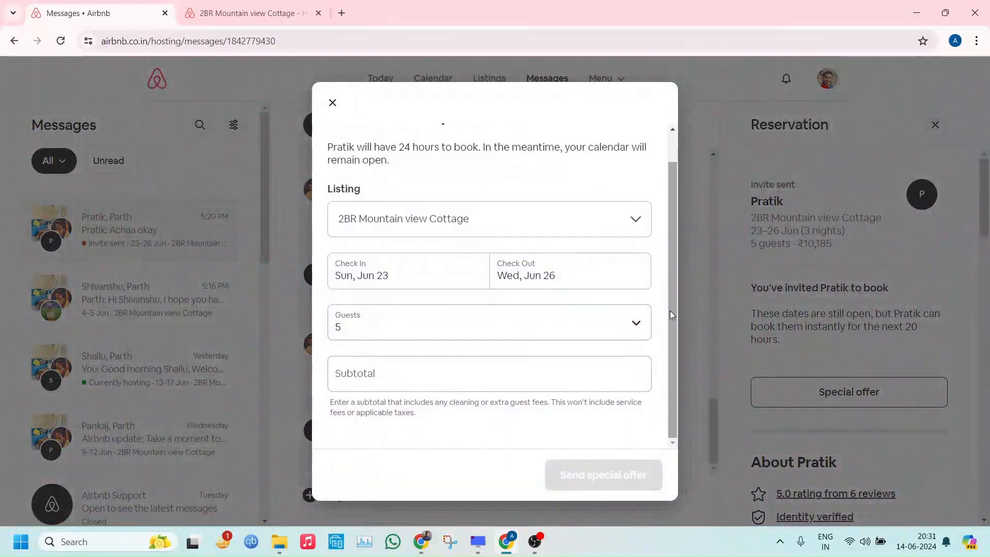